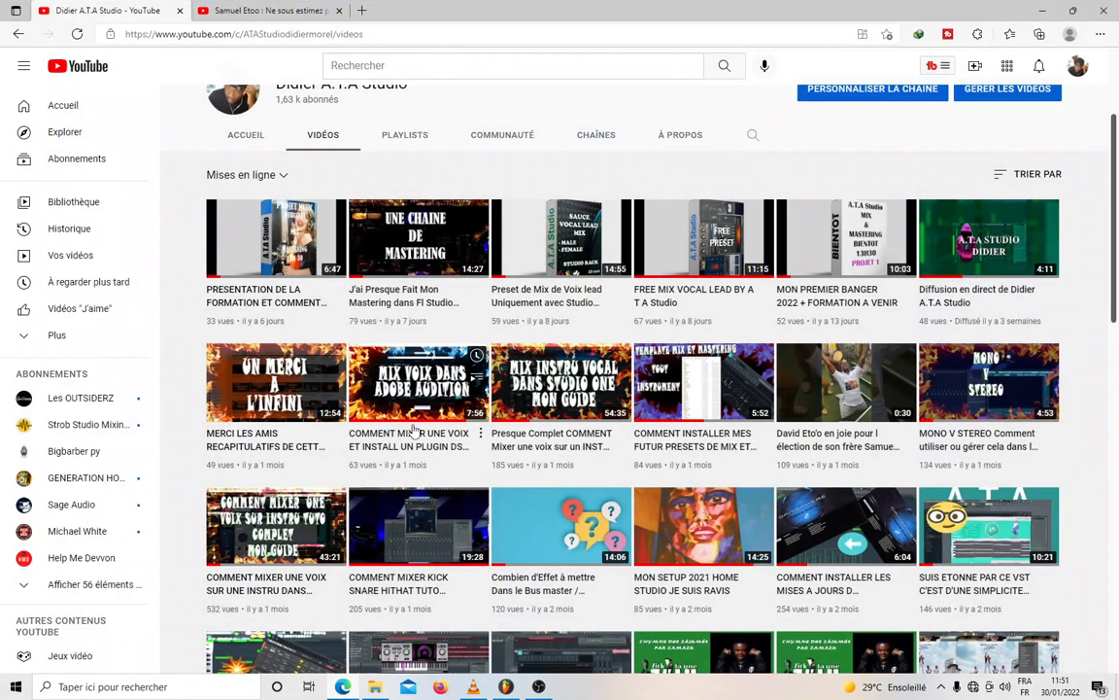
scroll(412, 428, "down", 8)
scroll(413, 430, "up", 3)
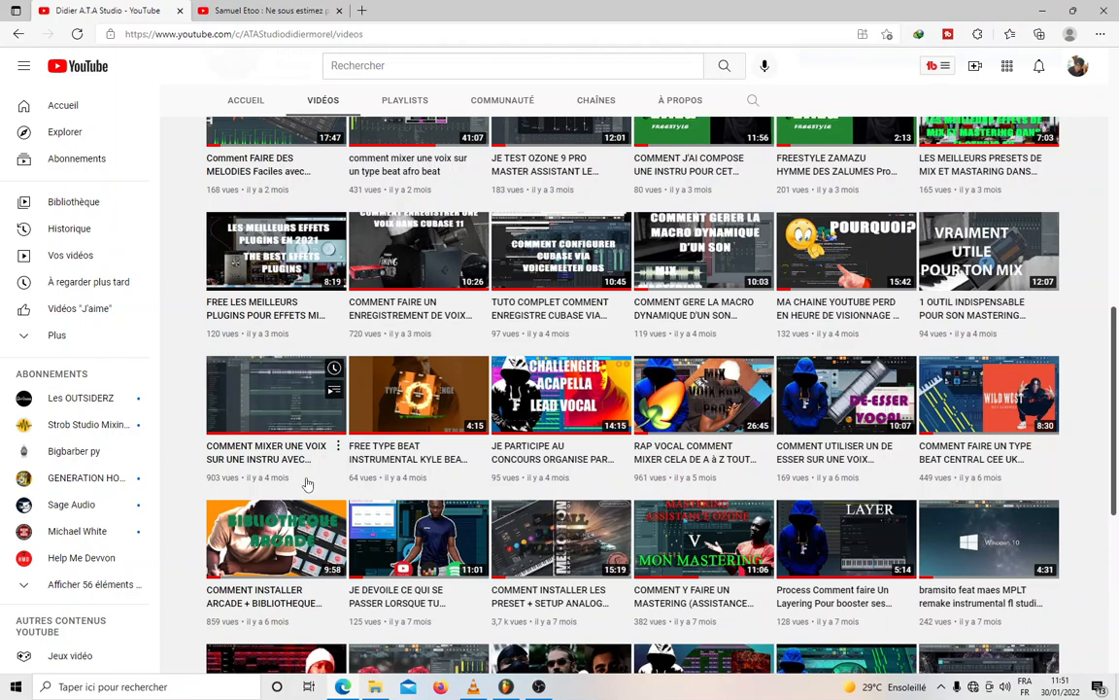
scroll(364, 459, "up", 7)
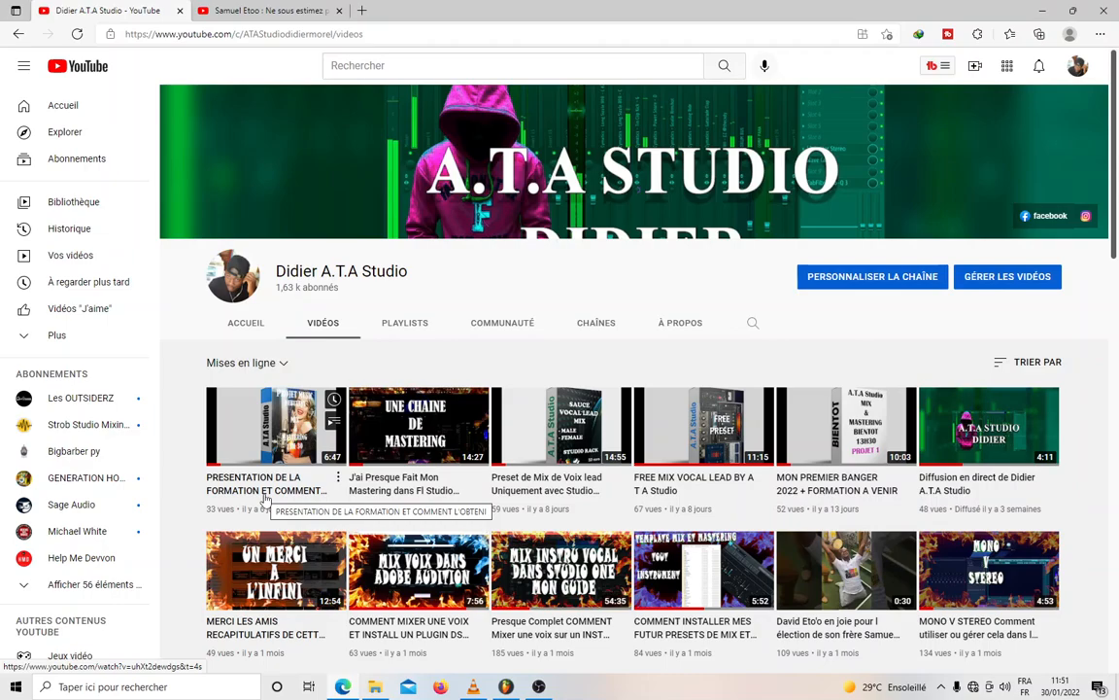
- Switch to FL Studio and open Insert 10's Trackspacer 2.5 and Pro-Q 3 side by side, with the mixer closed
left_click(506, 686)
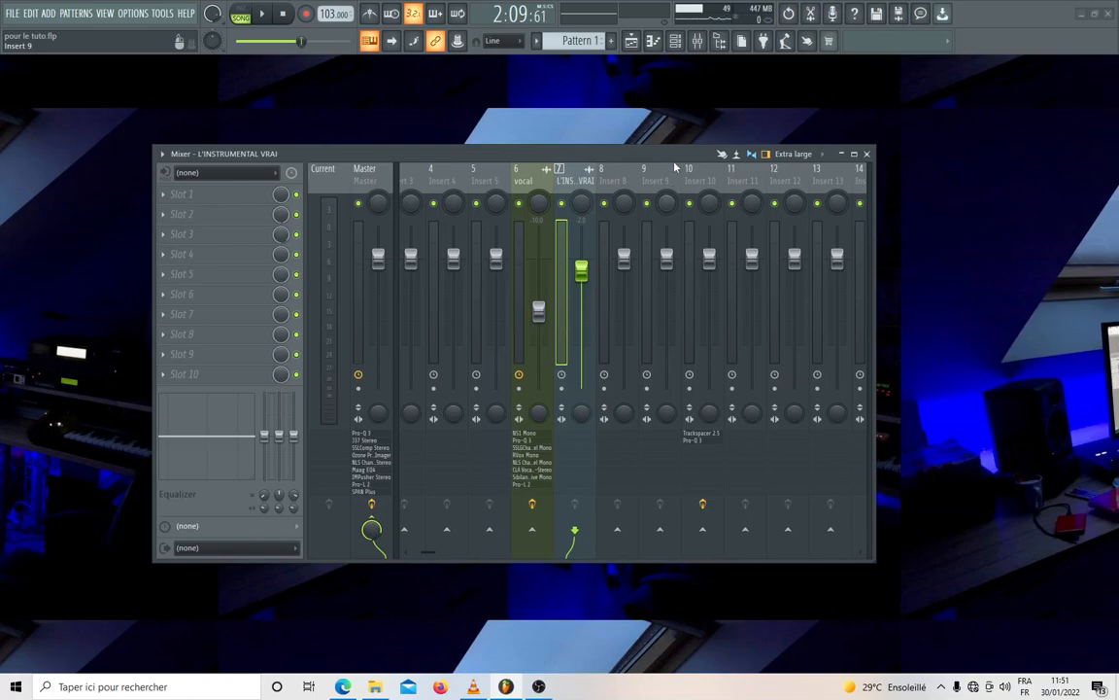
left_click_drag(606, 153, 701, 221)
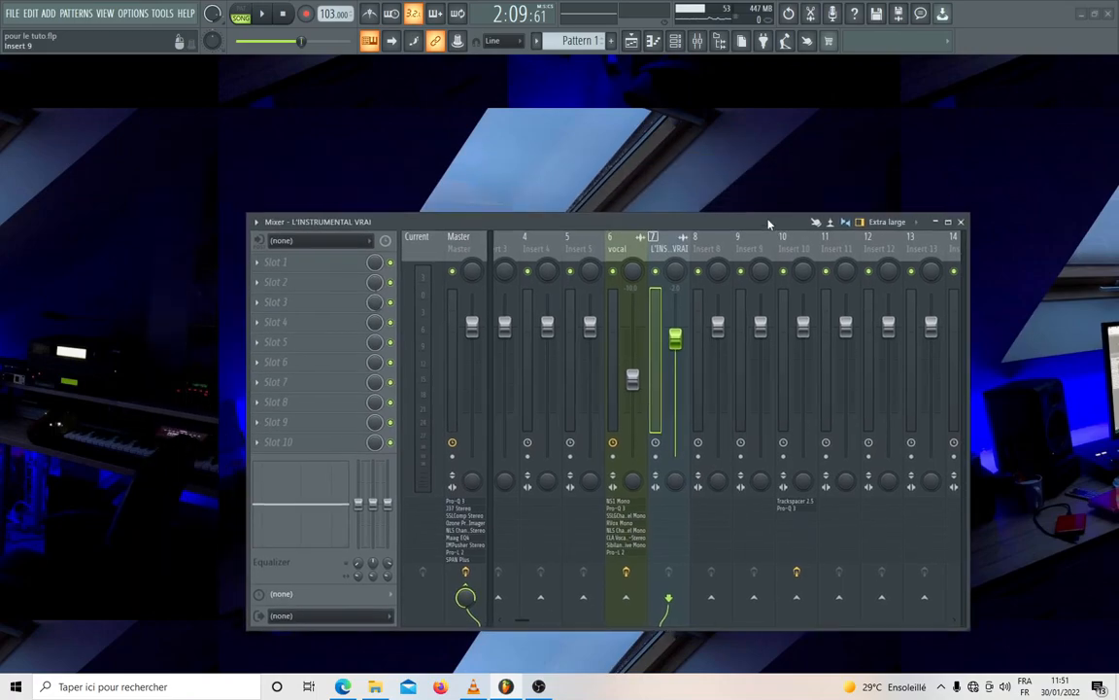
left_click(803, 254)
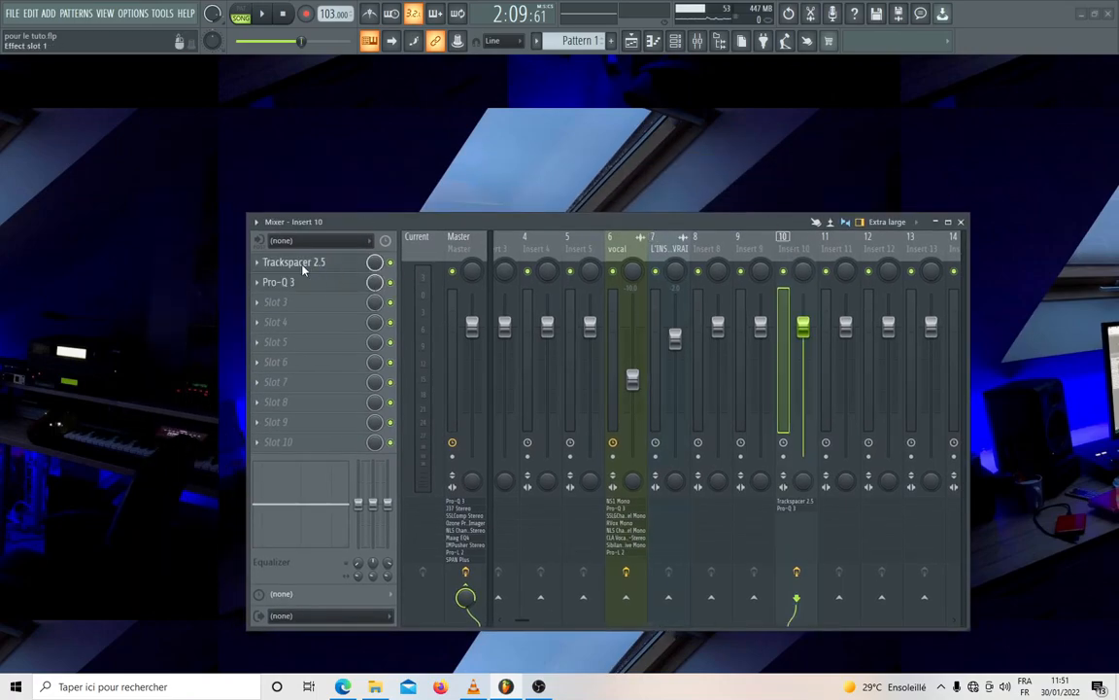
left_click(296, 263)
left_click(296, 283)
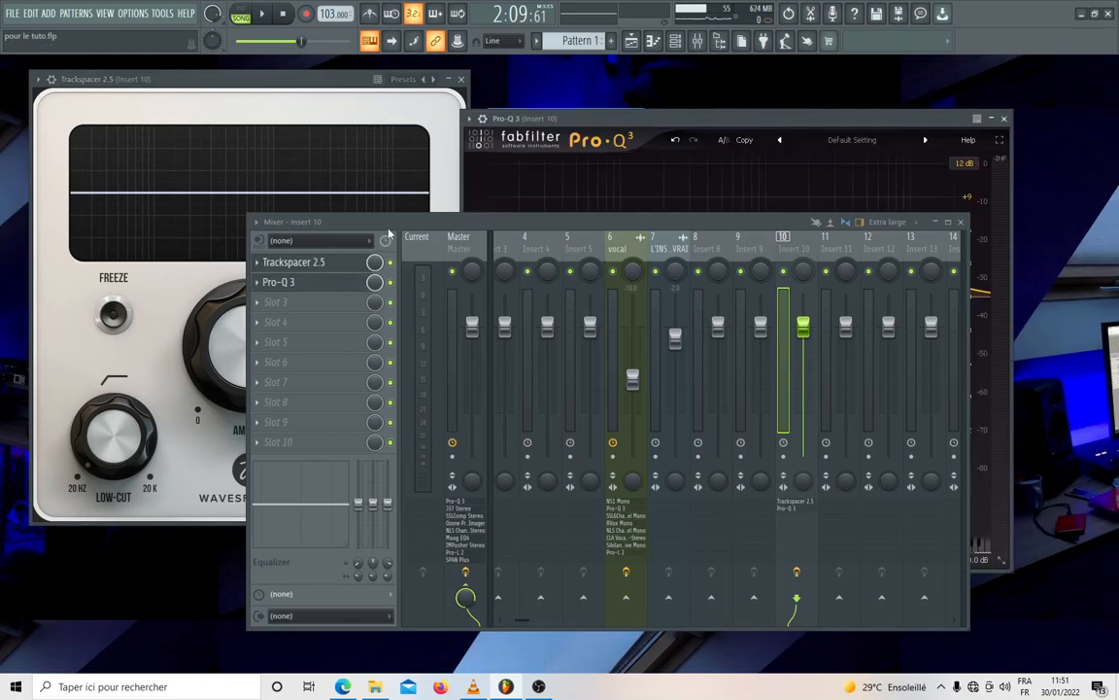
left_click(965, 226)
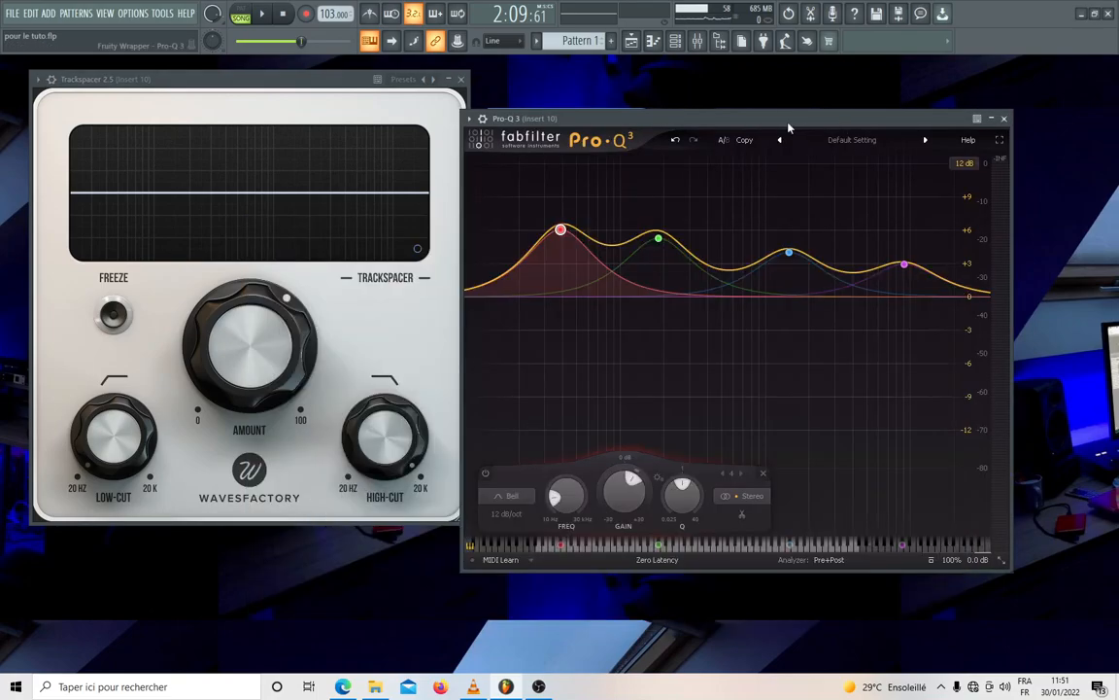
left_click_drag(790, 118, 850, 119)
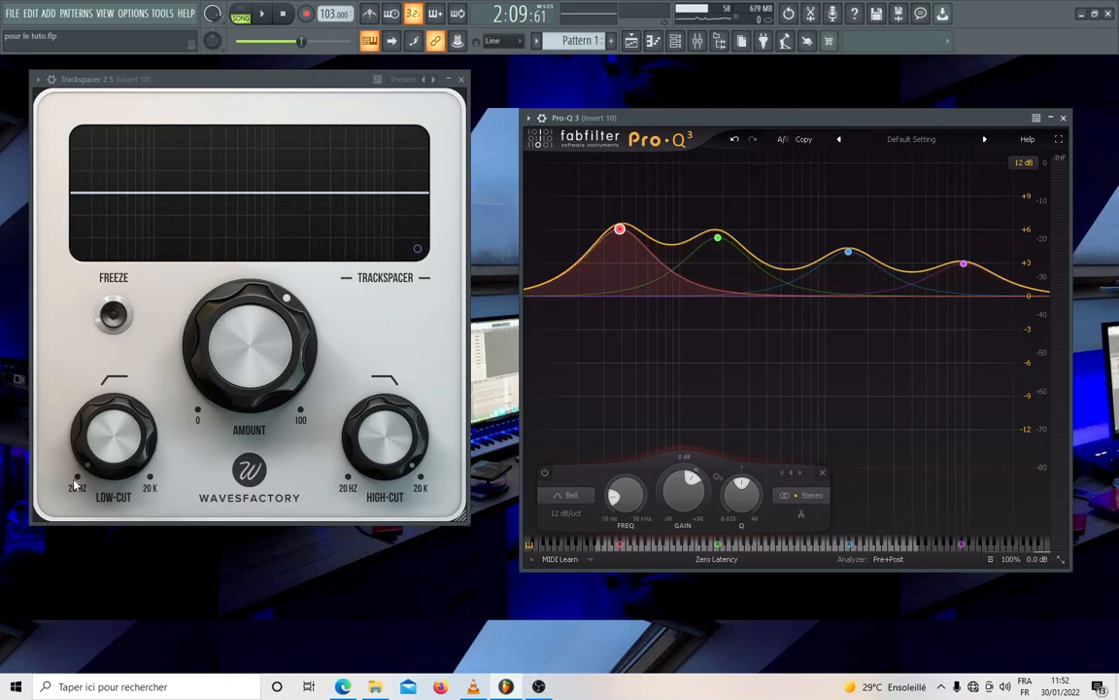
- Set Trackspacer's low-cut to 333.83 Hz and high-cut to 1.38 kHz, lower its amount, view its advanced settings, and close both plugins
mouse_move(396, 462)
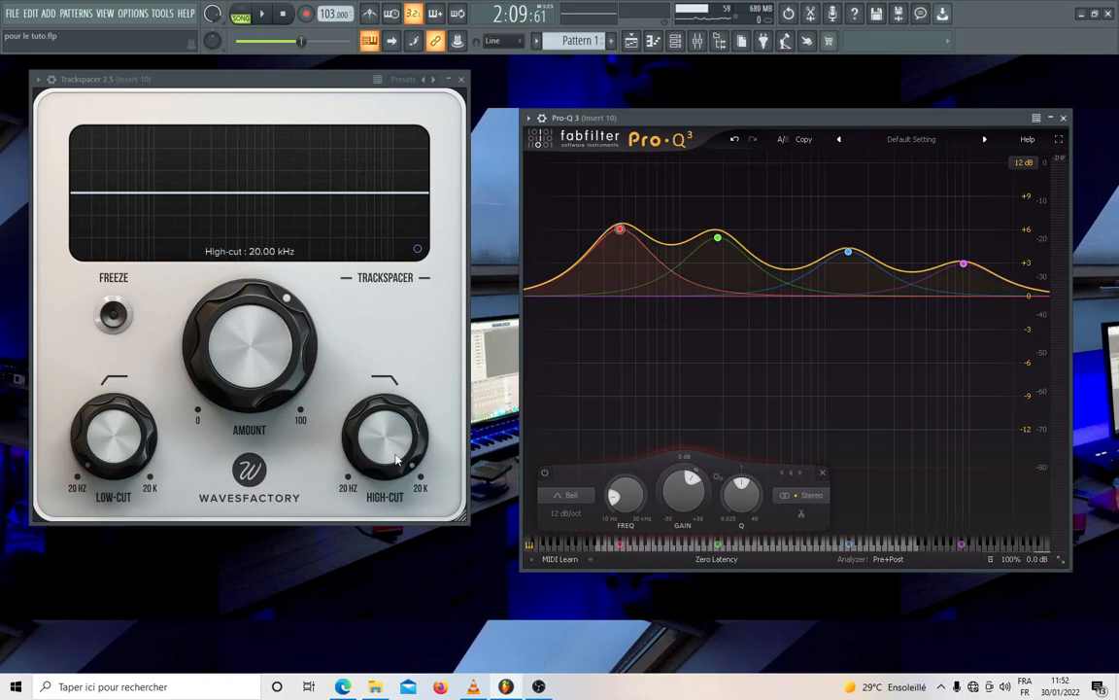
left_click_drag(243, 324, 243, 358)
left_click_drag(115, 398, 135, 333)
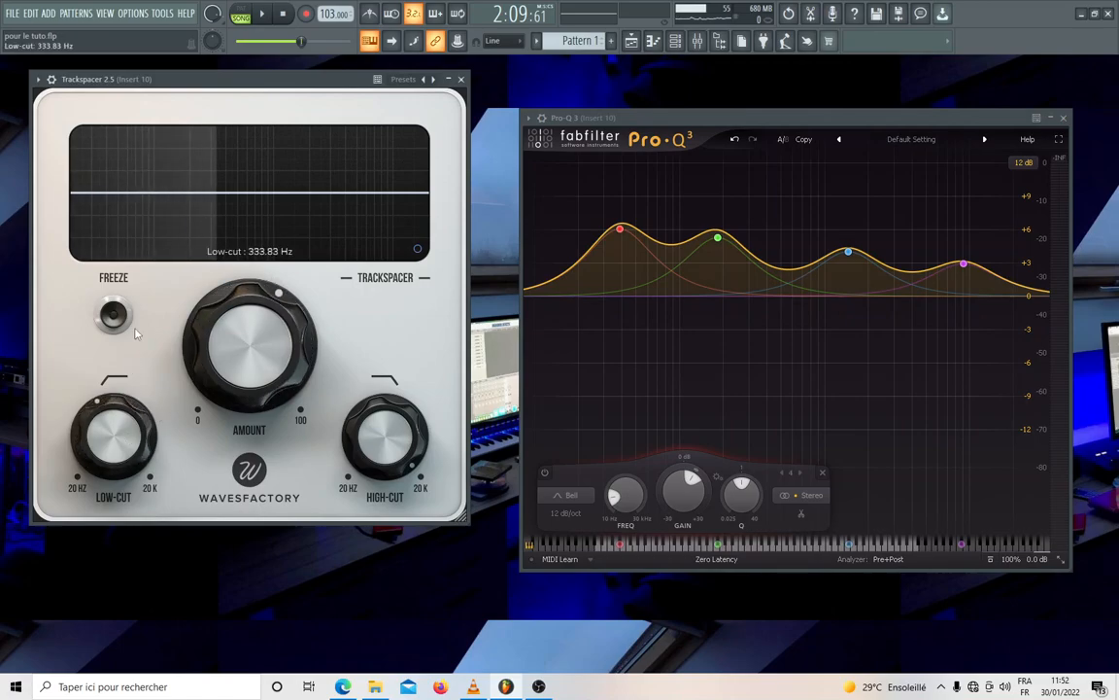
left_click_drag(362, 409, 370, 520)
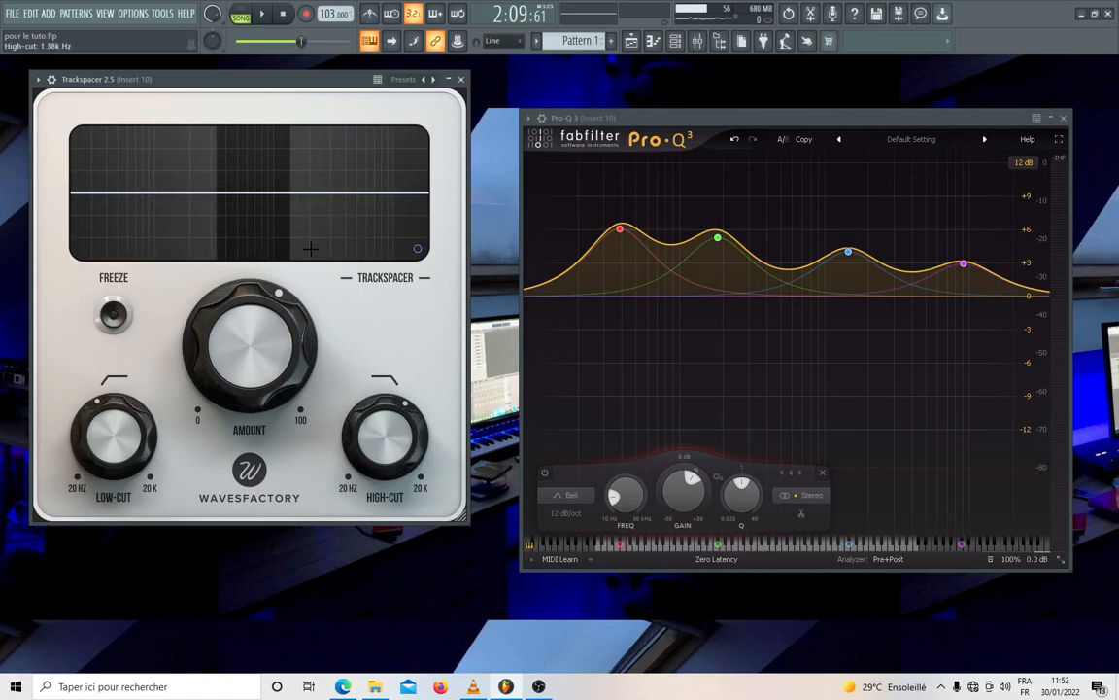
left_click_drag(255, 323, 212, 310)
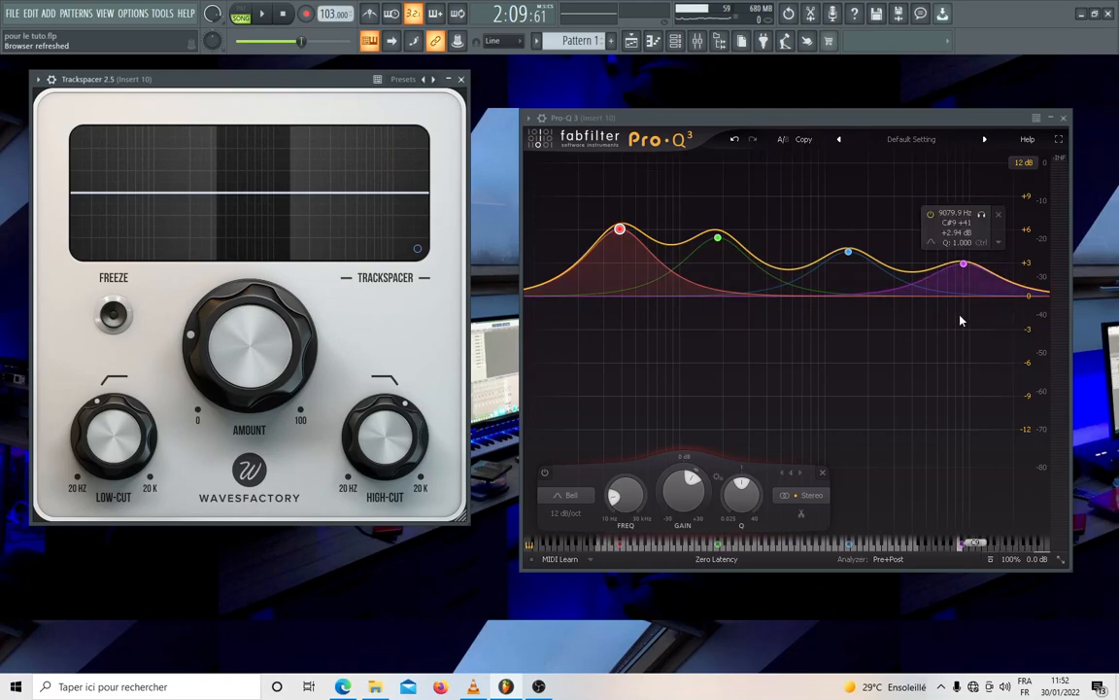
left_click(416, 249)
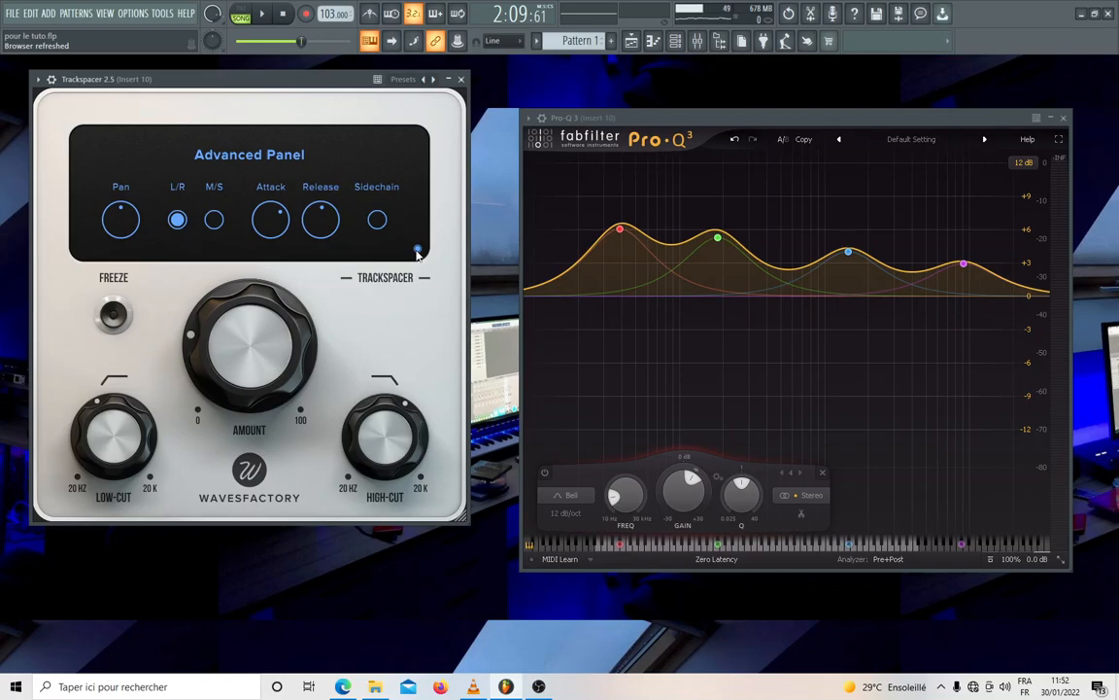
left_click(461, 79)
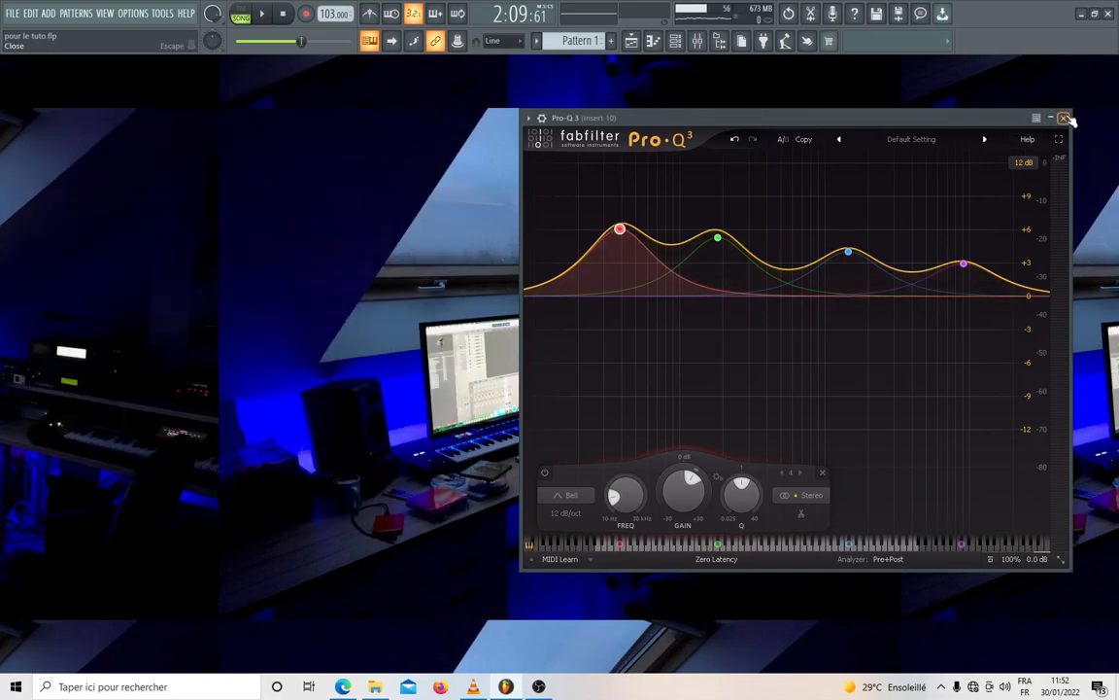
left_click(1061, 118)
- Load FabFilter Pro-Q 3 into the first effect slot of the L'INSTRUMENTAL VRAI mixer track
left_click(698, 43)
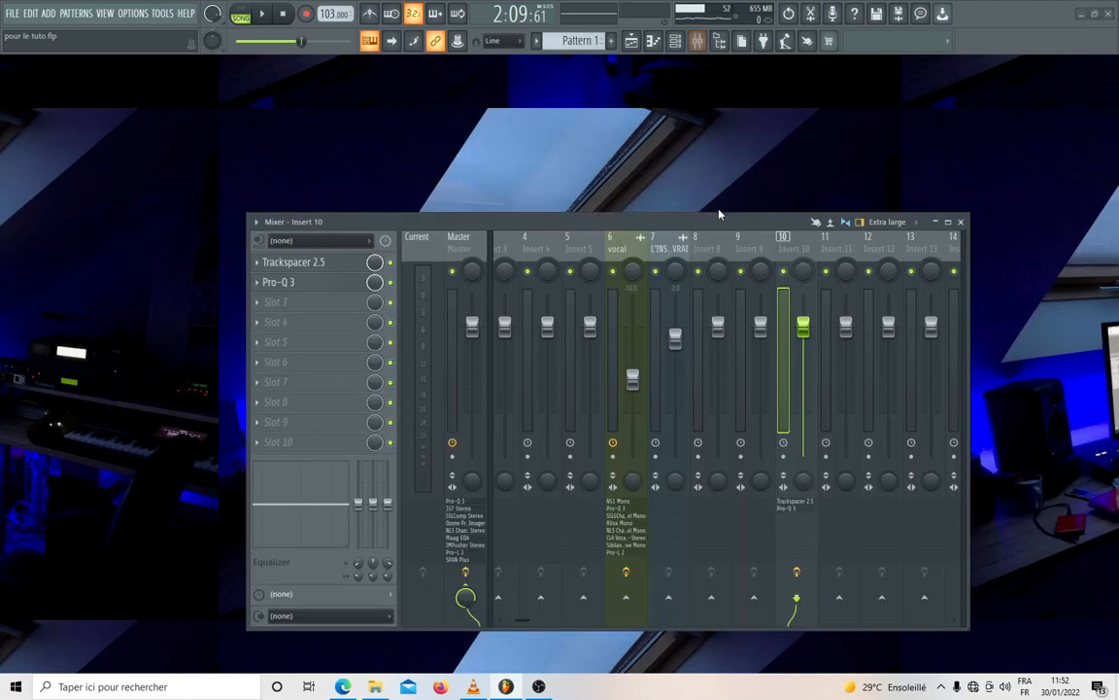
left_click(668, 251)
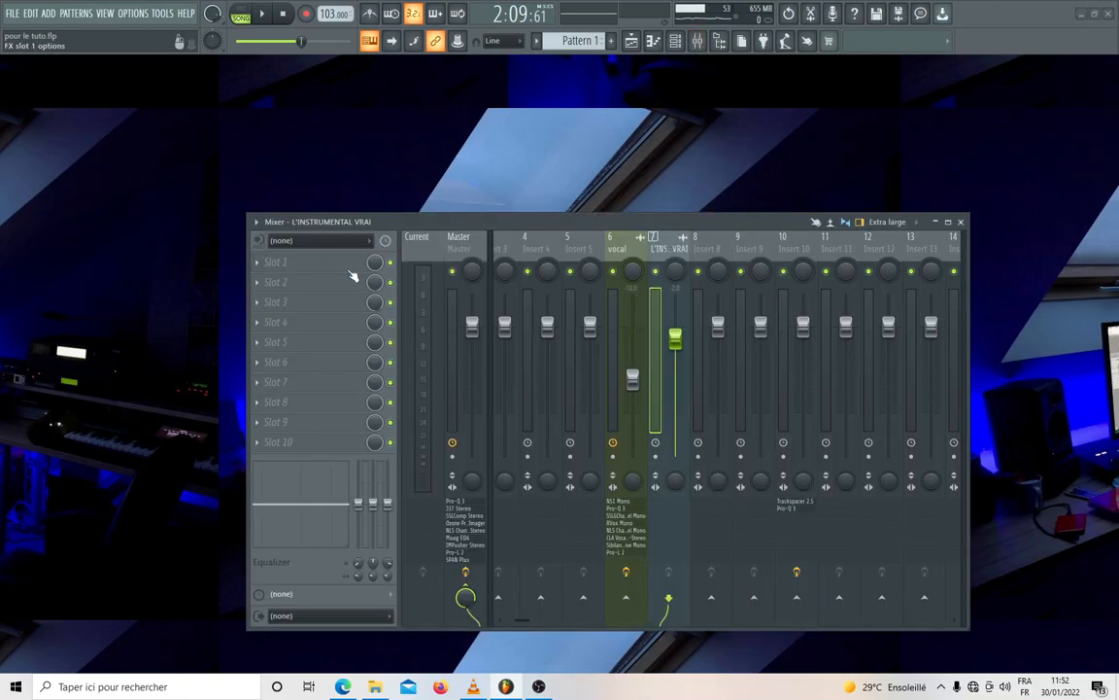
left_click(256, 263)
left_click(650, 300)
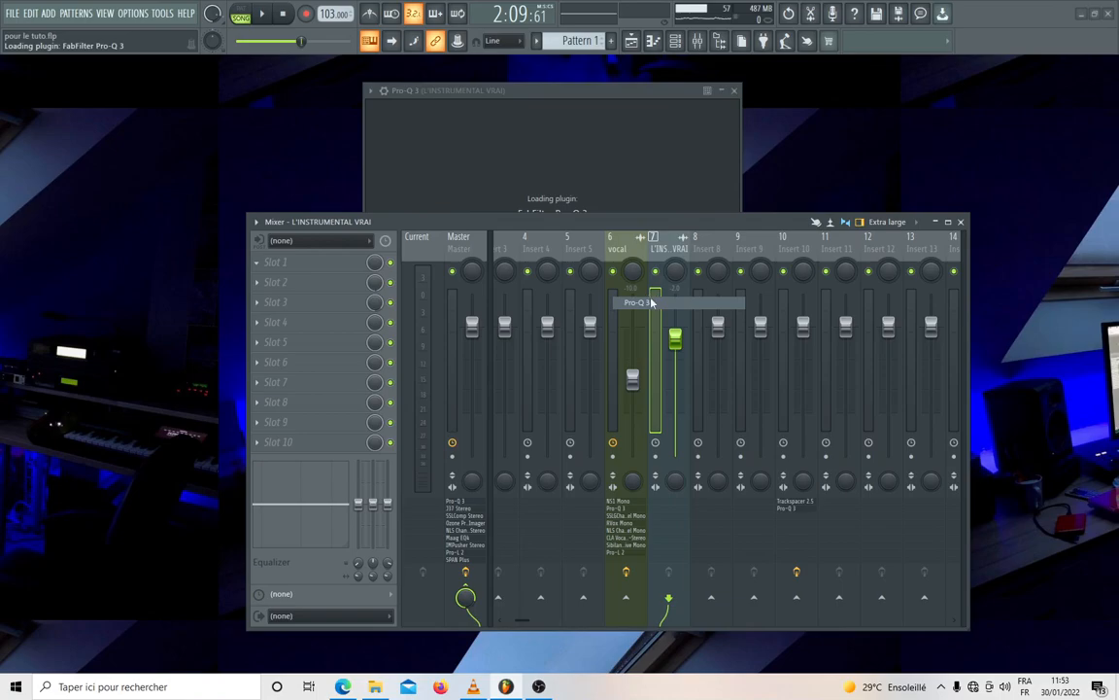
- Sidechain the vocal mixer track to the L'INSTRUMENTAL VRAI track
left_click(612, 249)
left_click_drag(638, 223, 610, 165)
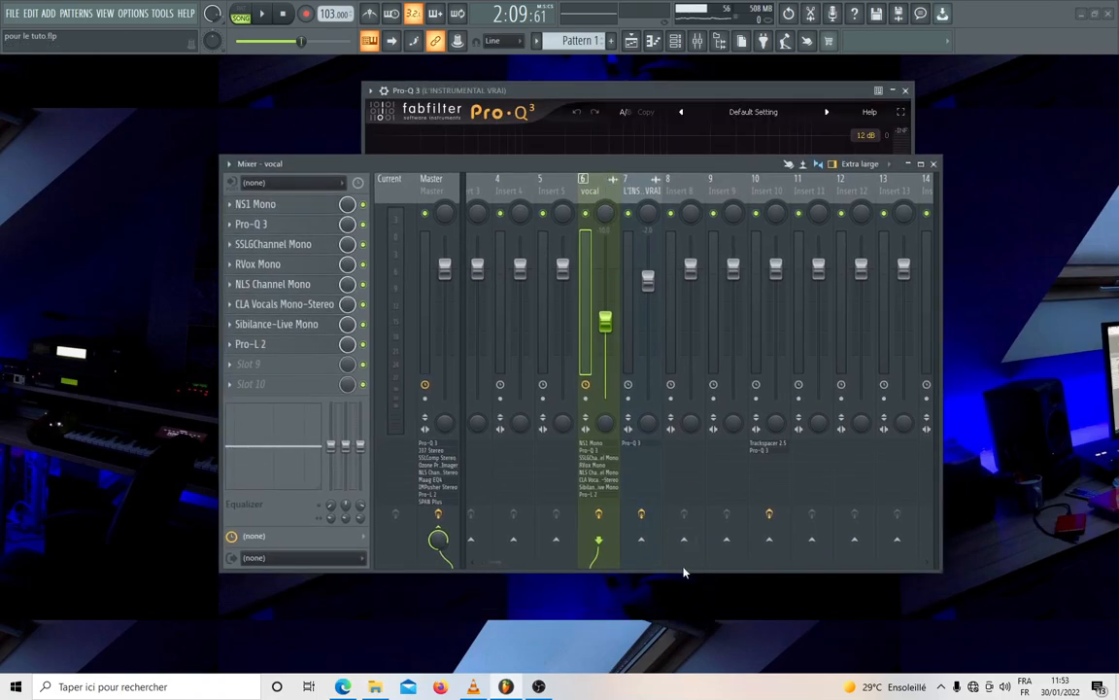
right_click(641, 539)
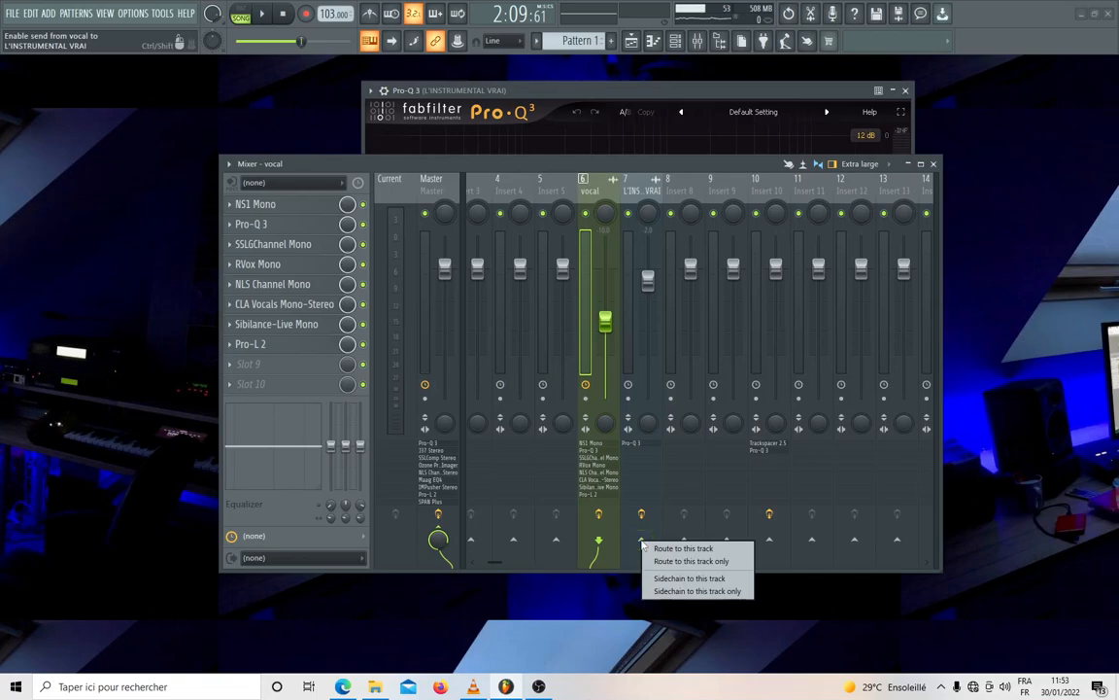
left_click(679, 580)
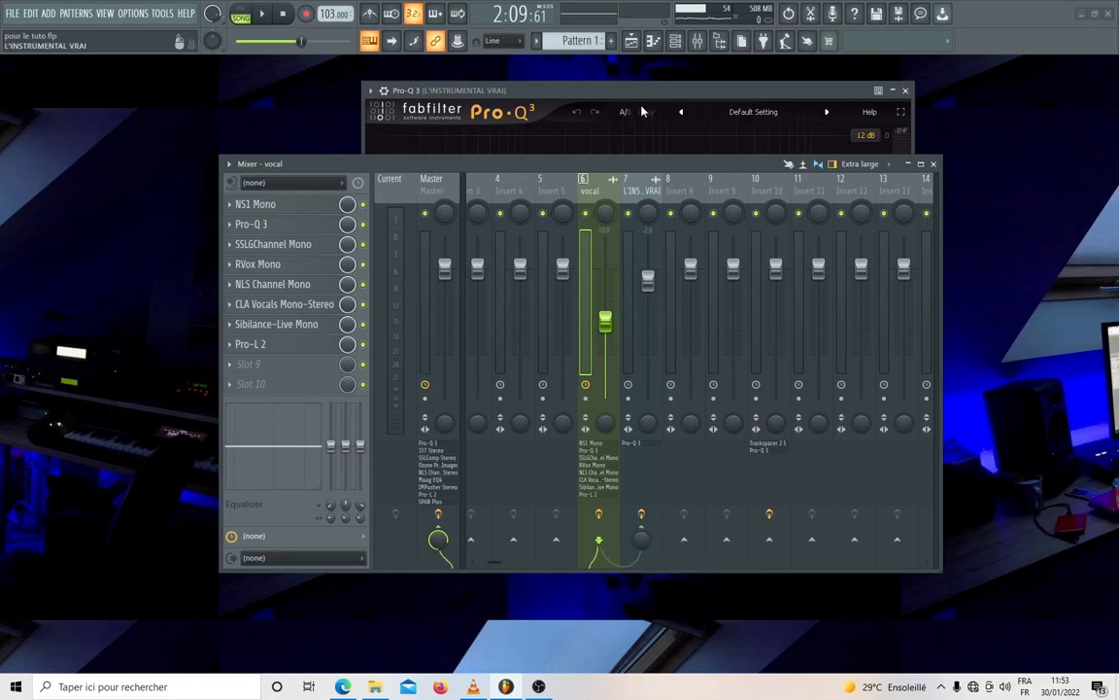
- Assign vocal as the Stereo Side Chain input in the instrumental Pro-Q 3's processing settings and return to the equalizer view
left_click_drag(709, 166, 638, 371)
left_click_drag(653, 93, 770, 78)
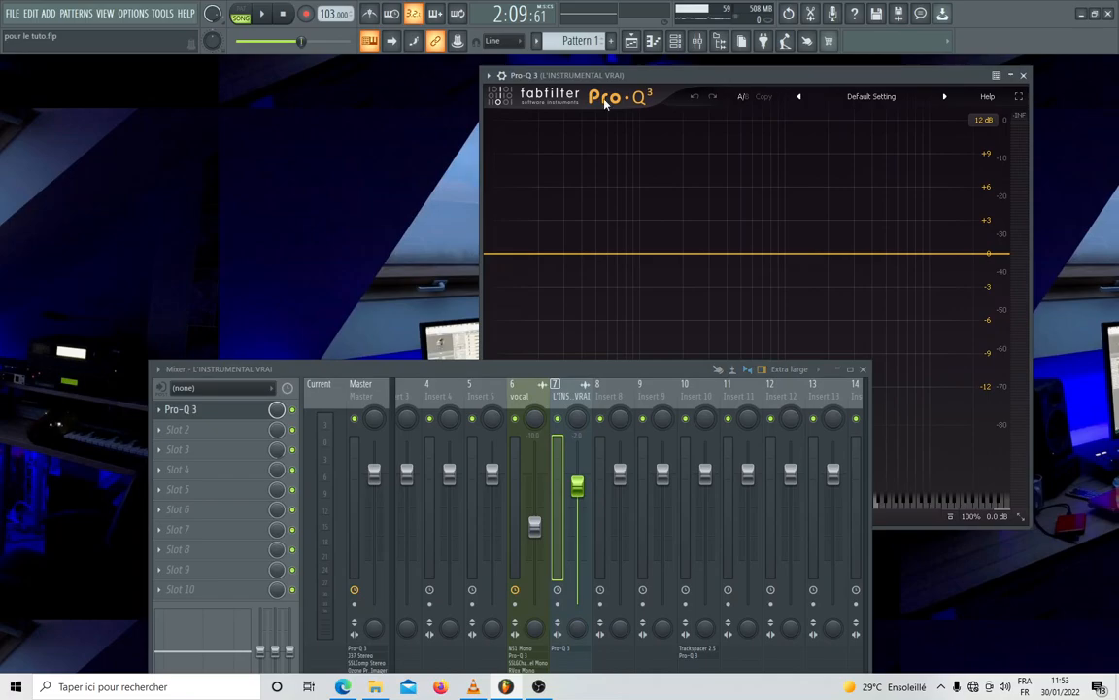
left_click(501, 77)
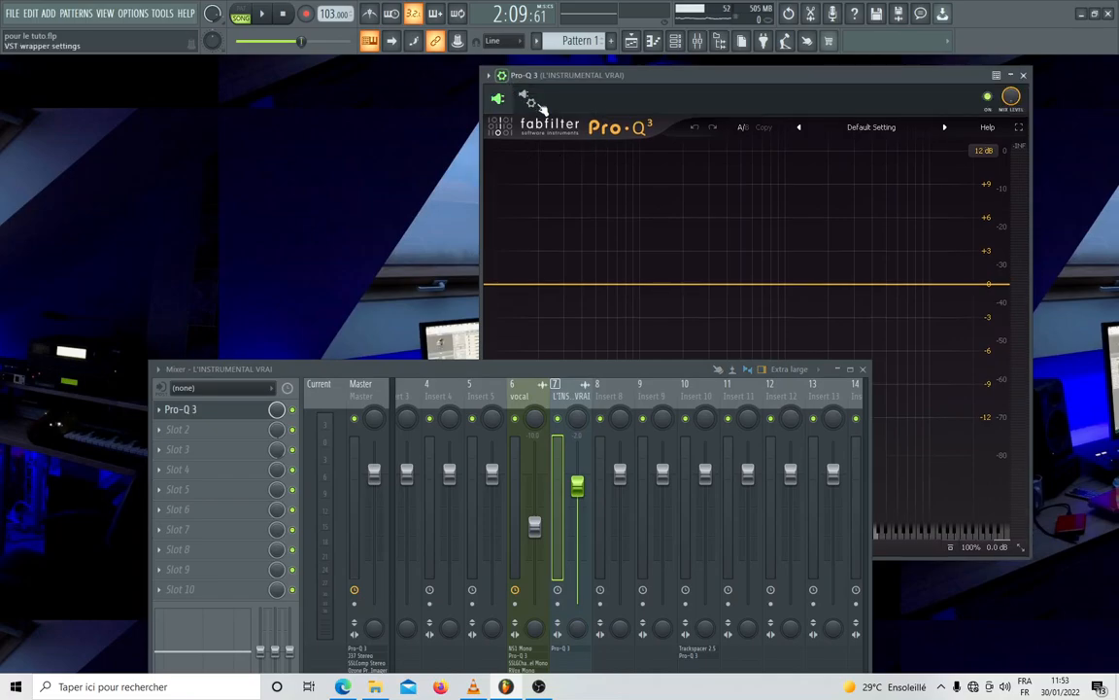
left_click(526, 99)
left_click(544, 127)
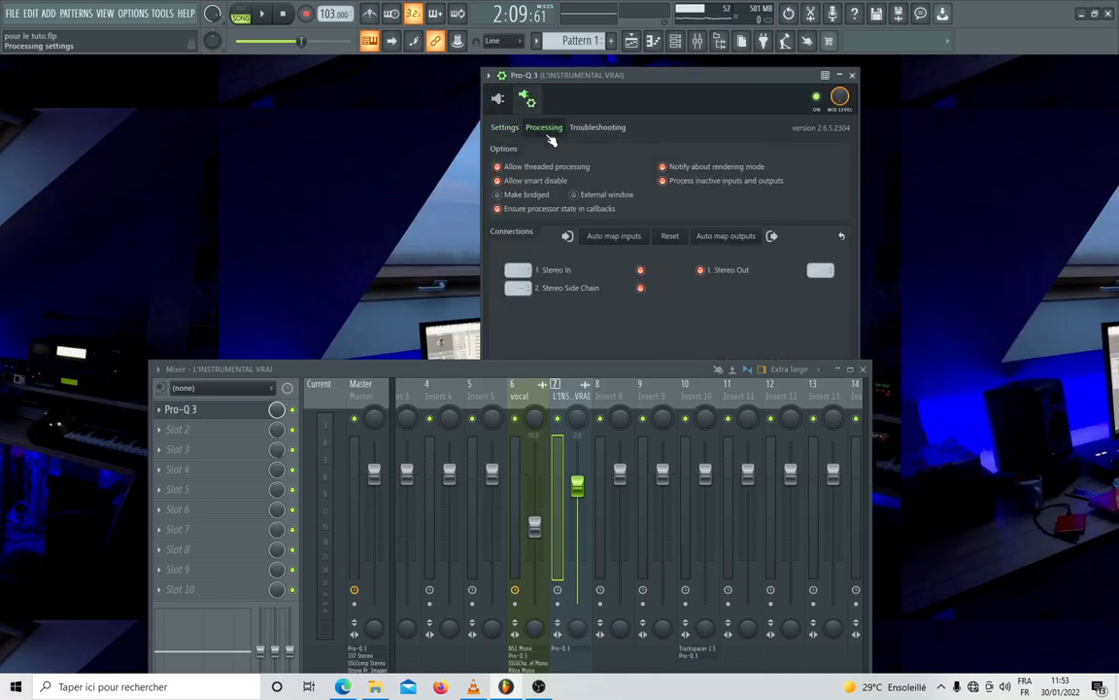
left_click(506, 288)
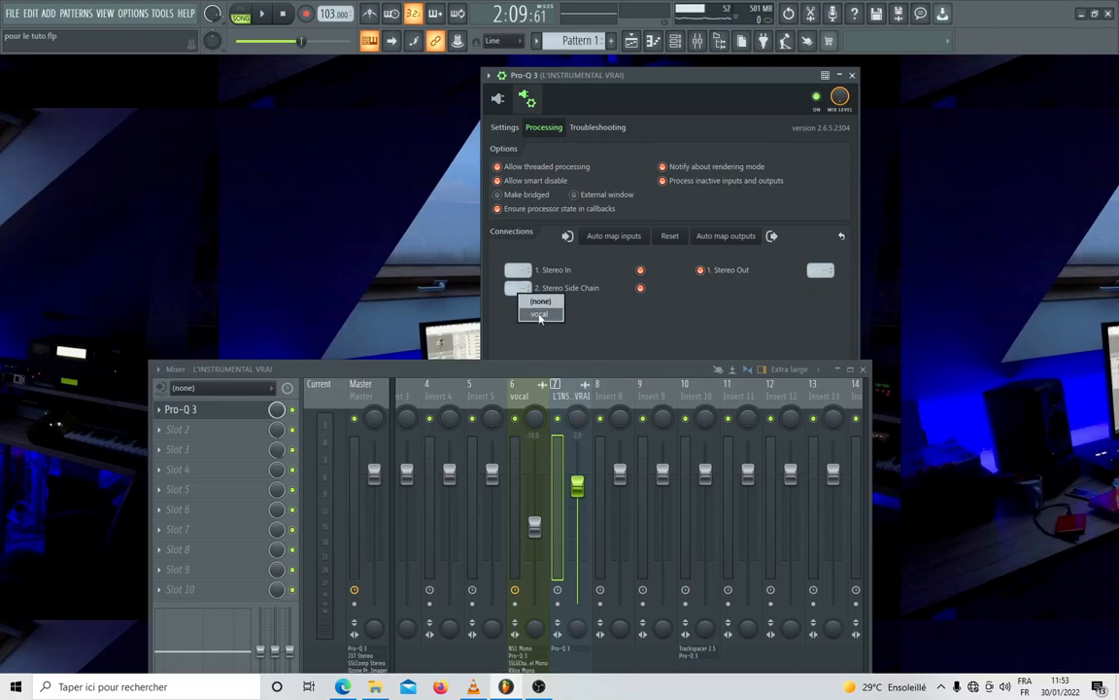
left_click(540, 317)
left_click(497, 99)
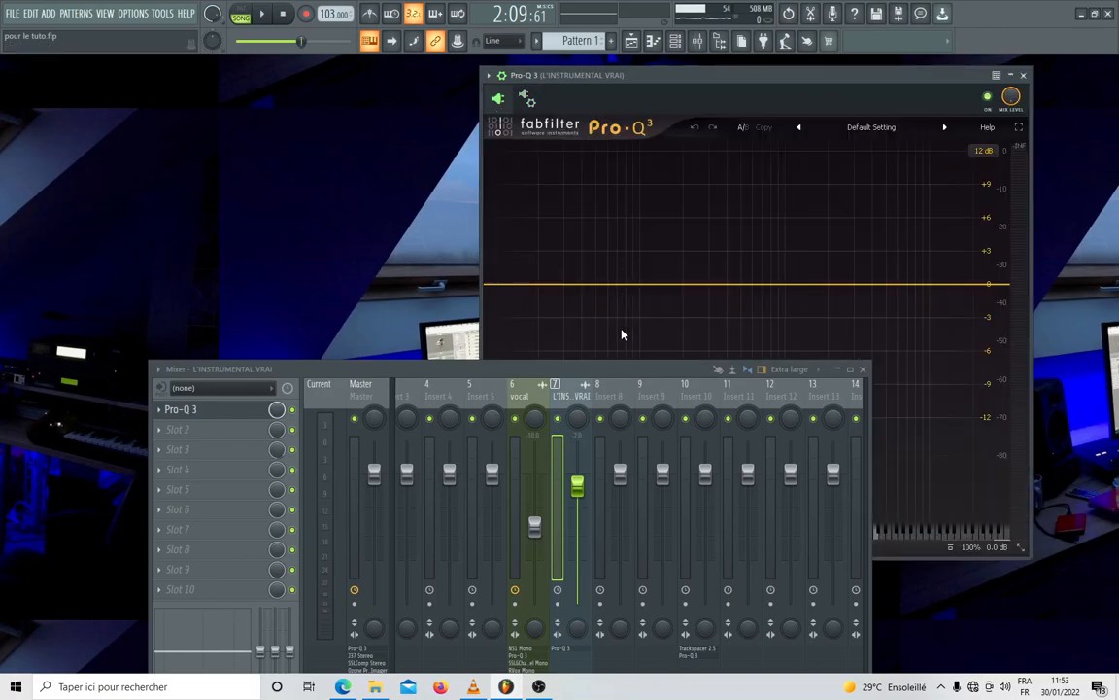
- Check the vocal track's routing, narrow the mixer, and widen the instrumental's Pro-Q 3 window beside it
left_click_drag(614, 382, 665, 253)
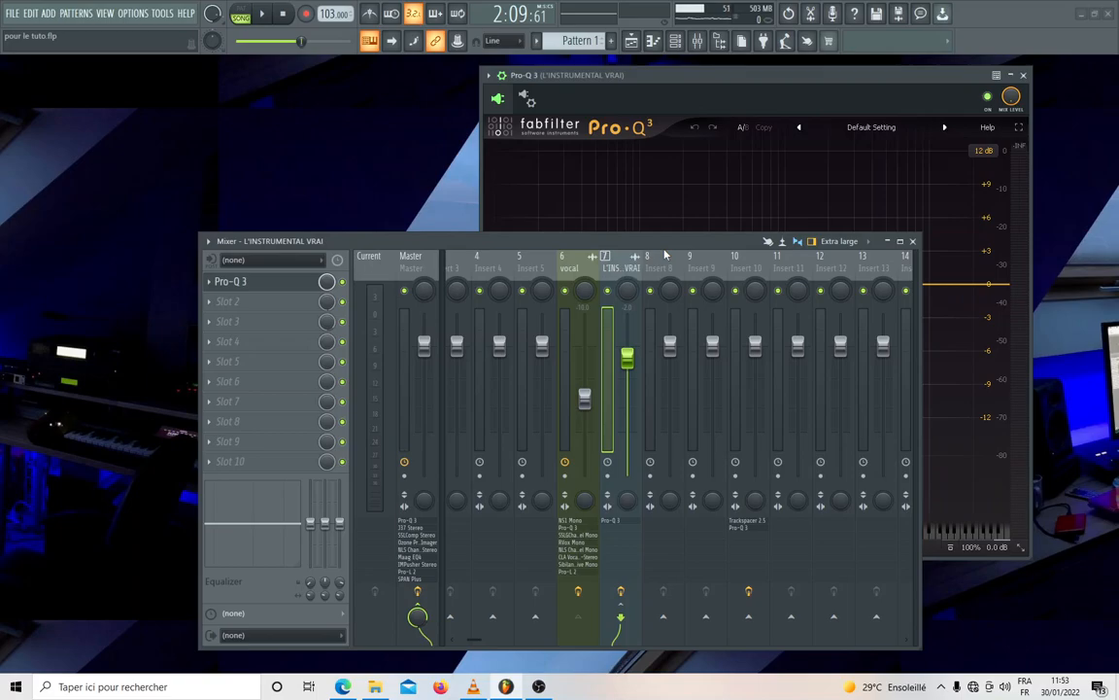
left_click(571, 271)
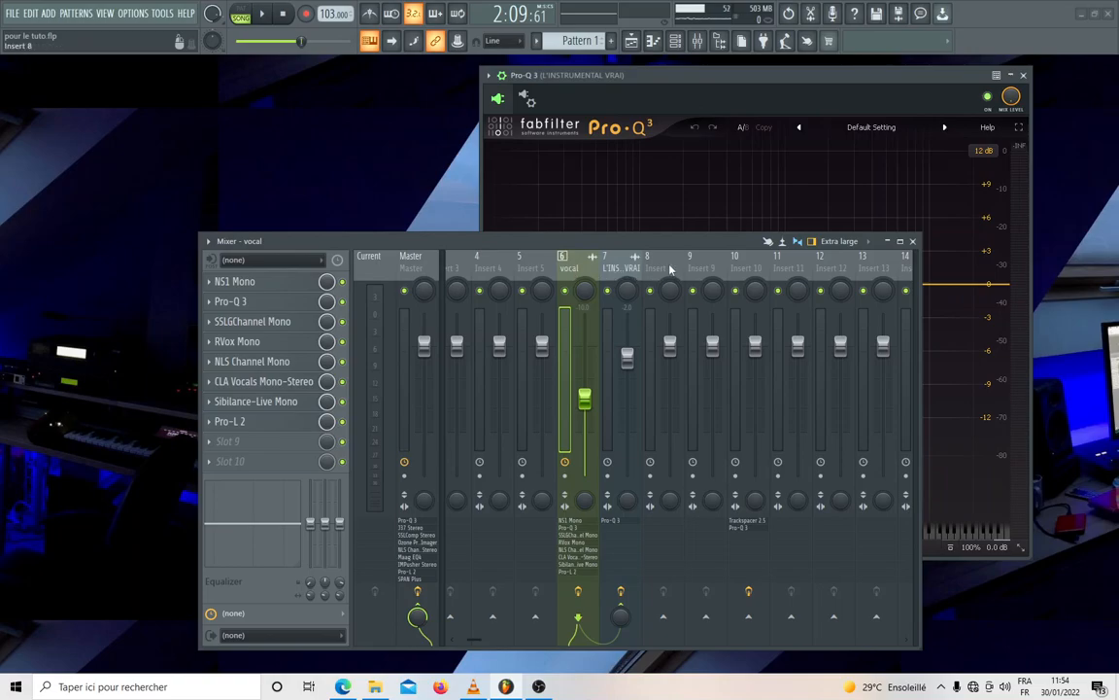
left_click_drag(744, 242, 528, 204)
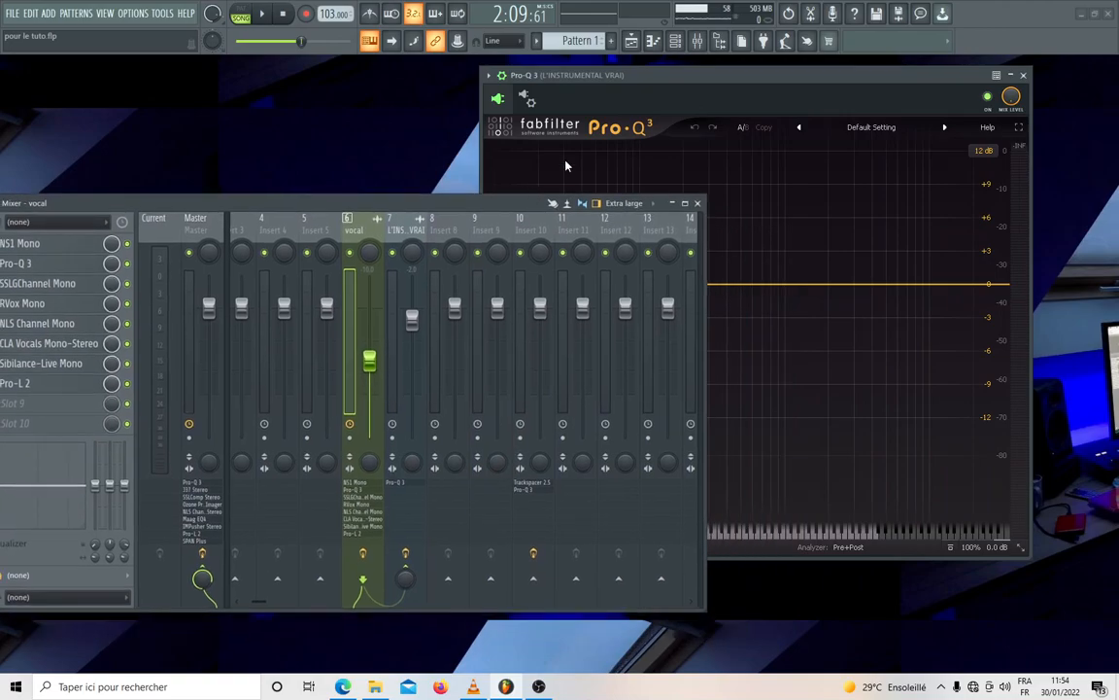
left_click(682, 75)
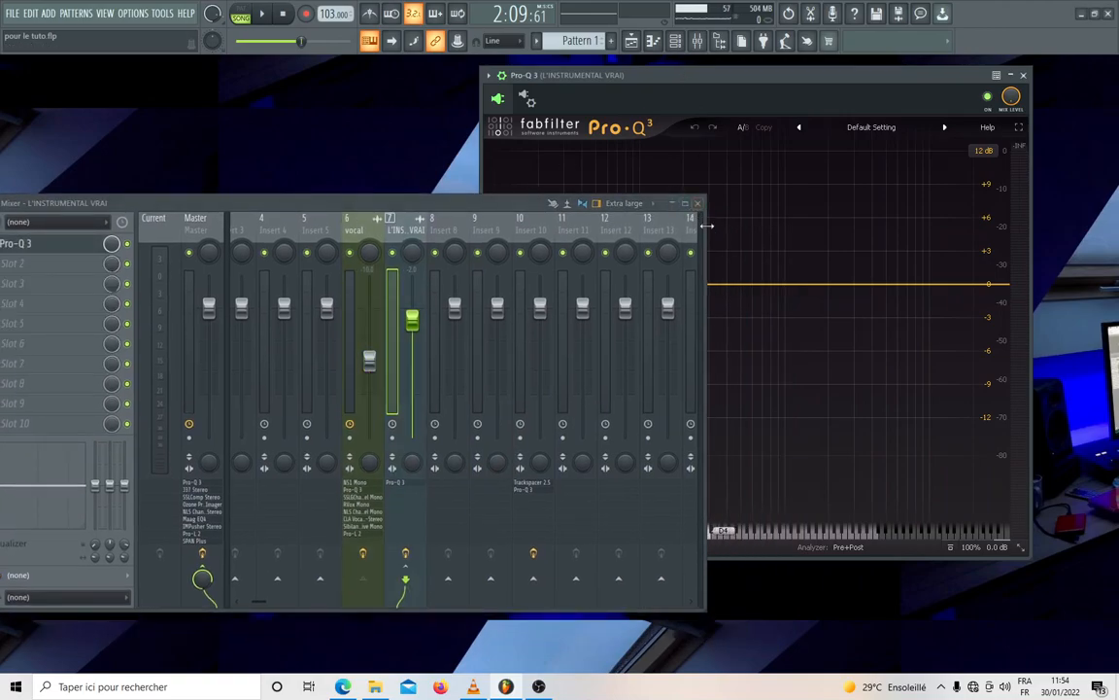
left_click_drag(708, 226, 435, 227)
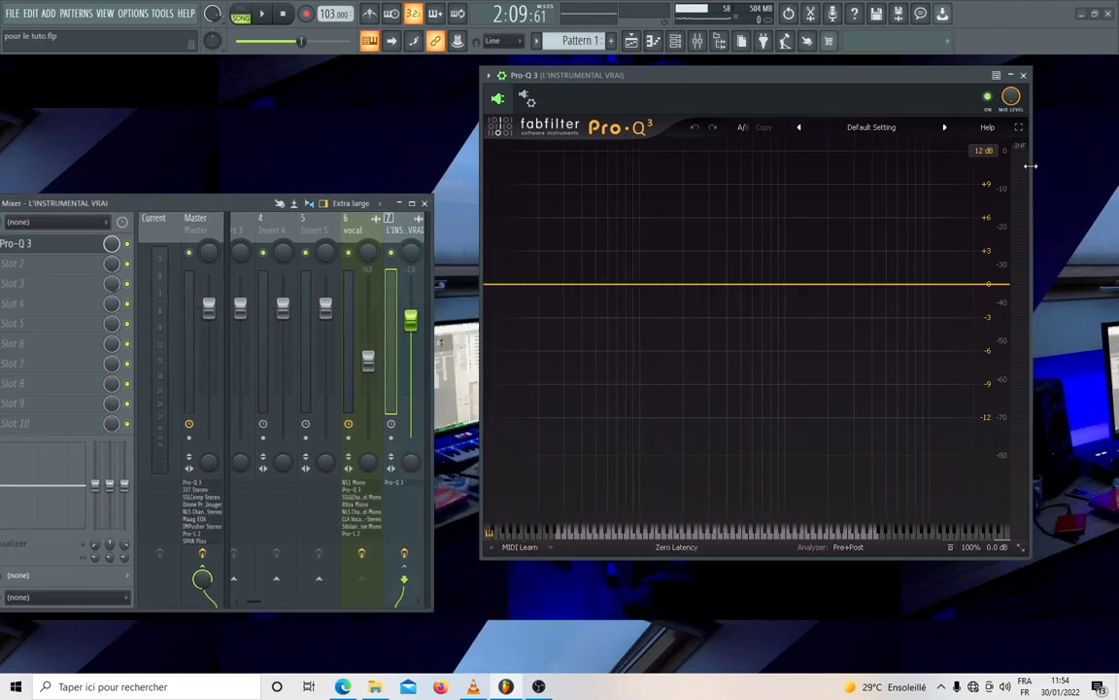
left_click_drag(1031, 168, 1117, 180)
left_click_drag(770, 77, 705, 78)
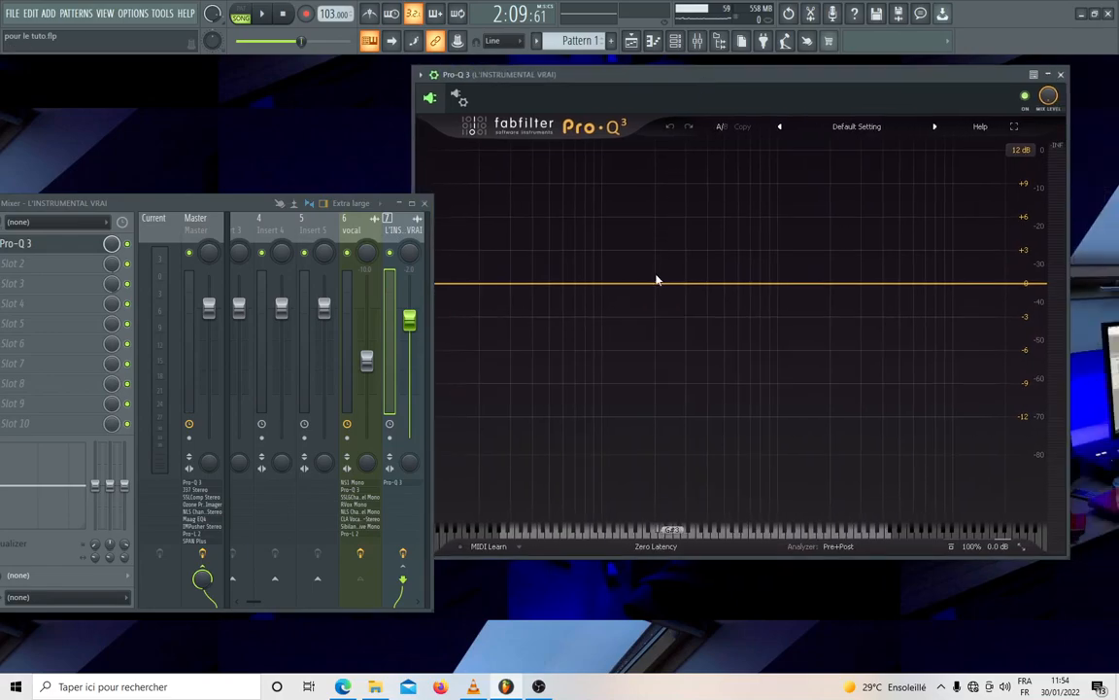
- Add a bell band to the instrumental's Pro-Q 3 at 500 Hz with 0 dB gain
left_click_drag(642, 285, 645, 265)
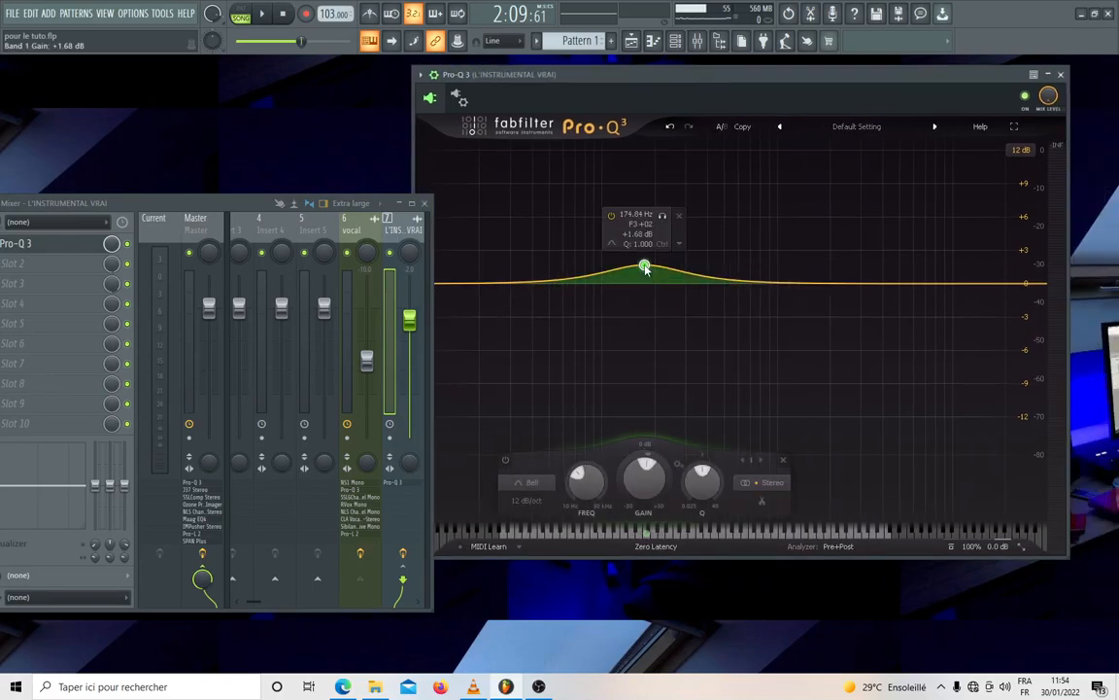
left_click(641, 215)
type("500")
key("Return")
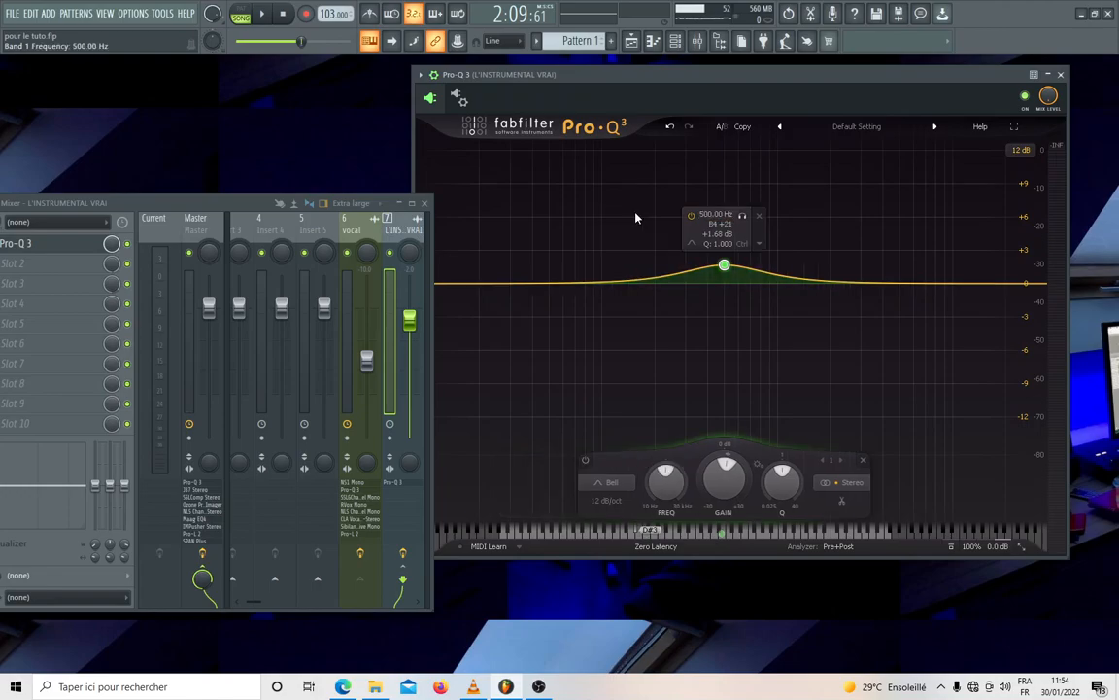
left_click(711, 235)
type("0")
key("Return")
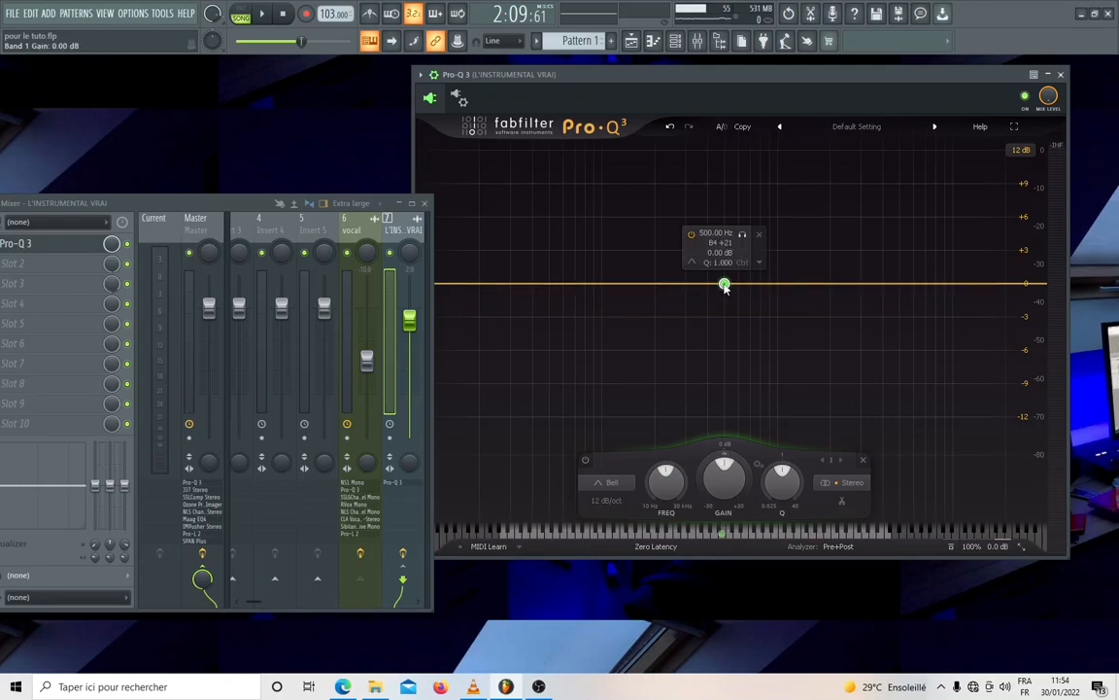
- Set the stereo placement of the instrumental Pro-Q 3's 500 Hz band to Mid
right_click(724, 286)
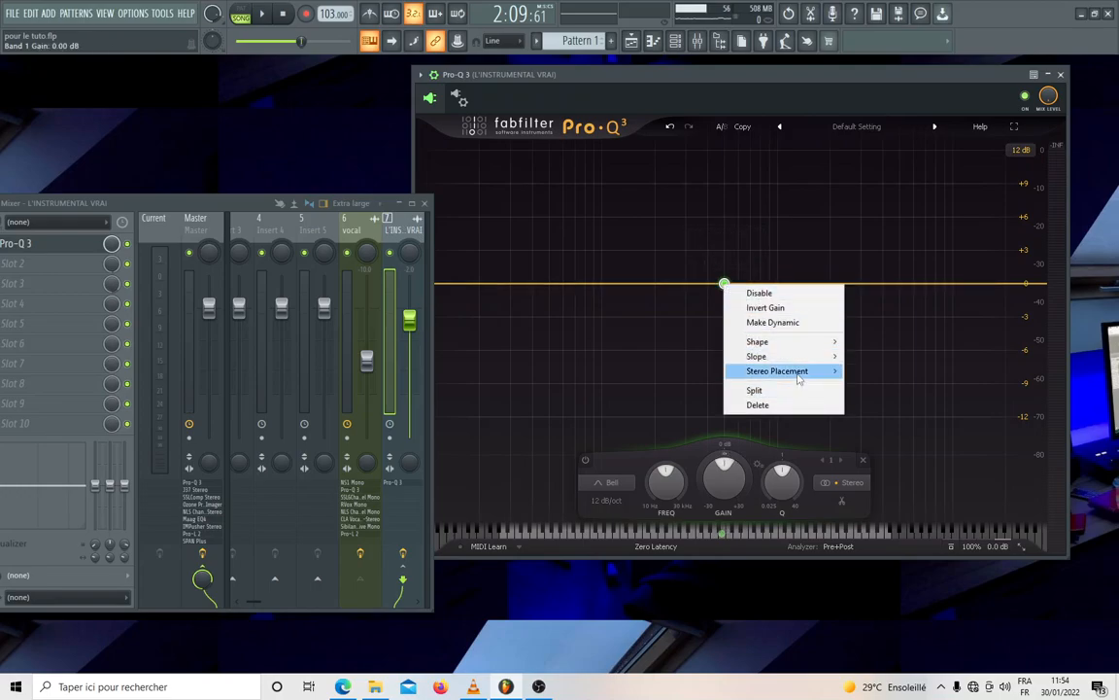
mouse_move(798, 375)
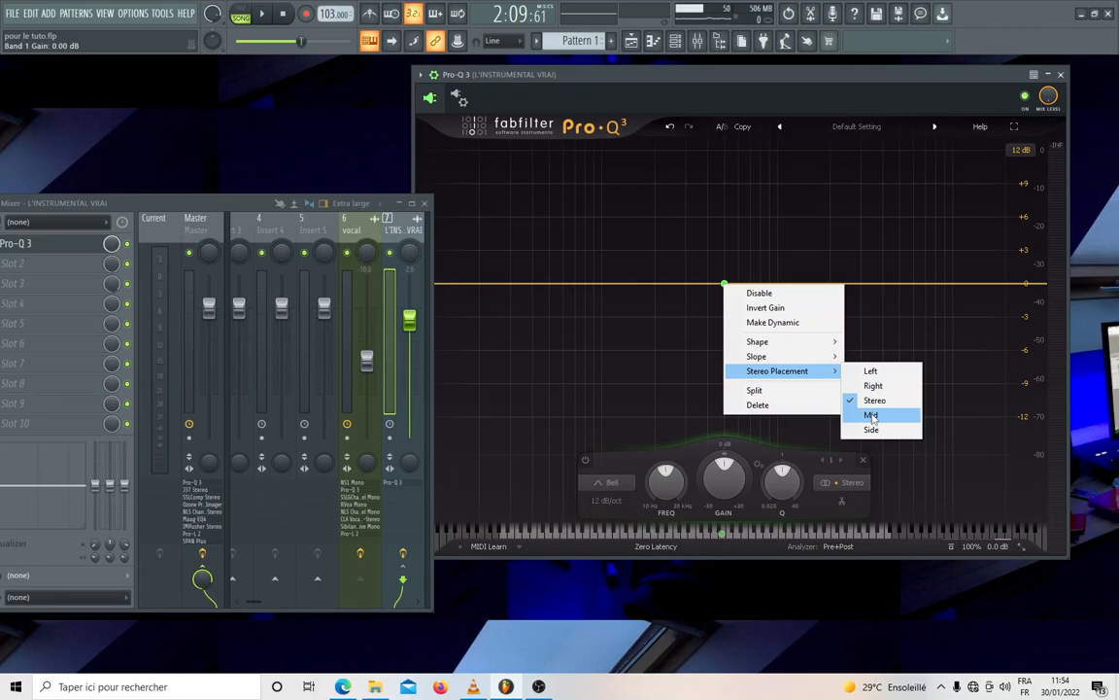
left_click(871, 416)
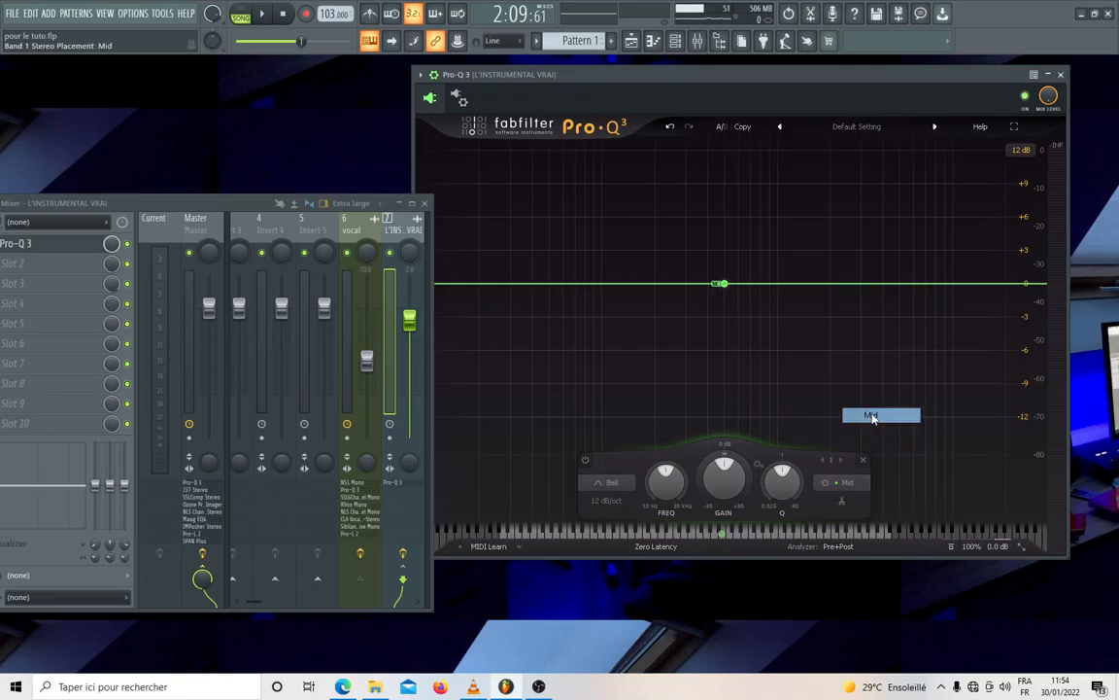
- Make the 500 Hz band dynamic and trigger it from the external side chain with a -20 dB threshold
right_click(724, 286)
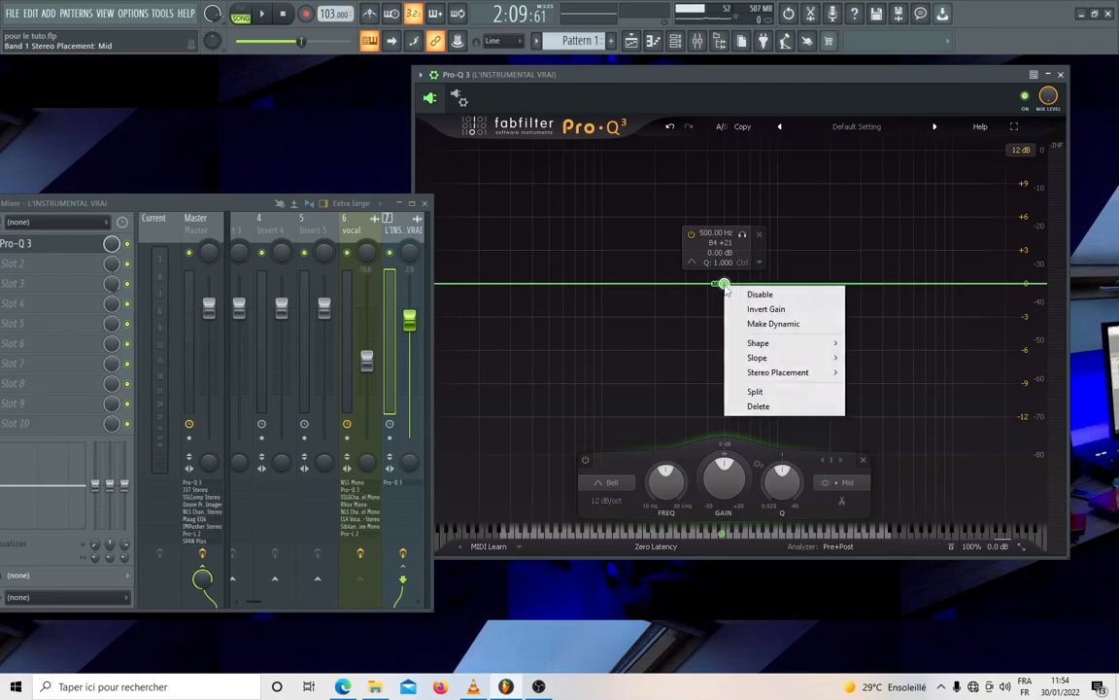
left_click(754, 324)
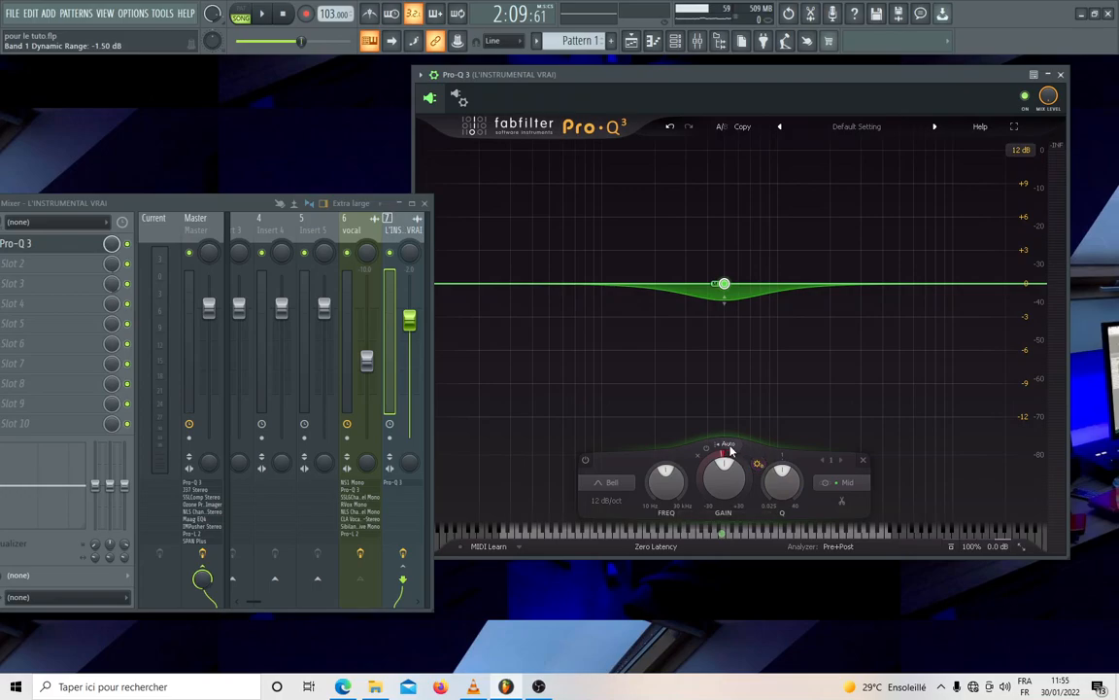
left_click(728, 445)
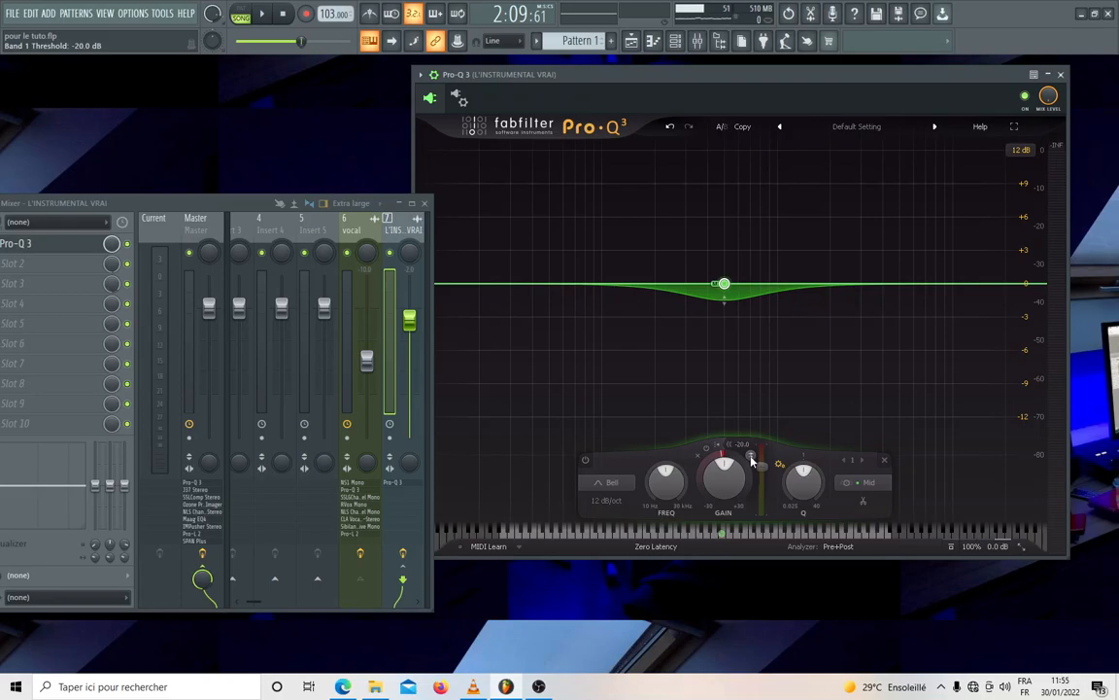
left_click(750, 457)
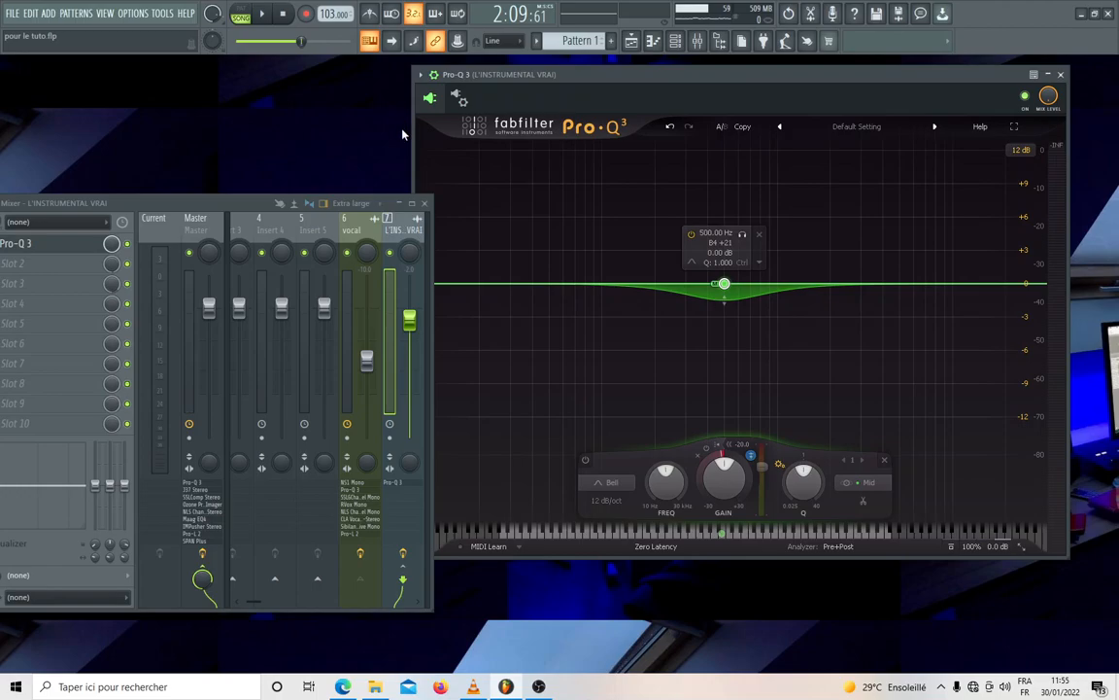
- Play the song to watch the 500 Hz band's dynamic response, and arrange the mixer and Pro-Q 3 windows side by side
left_click_drag(625, 78, 575, 77)
key("space")
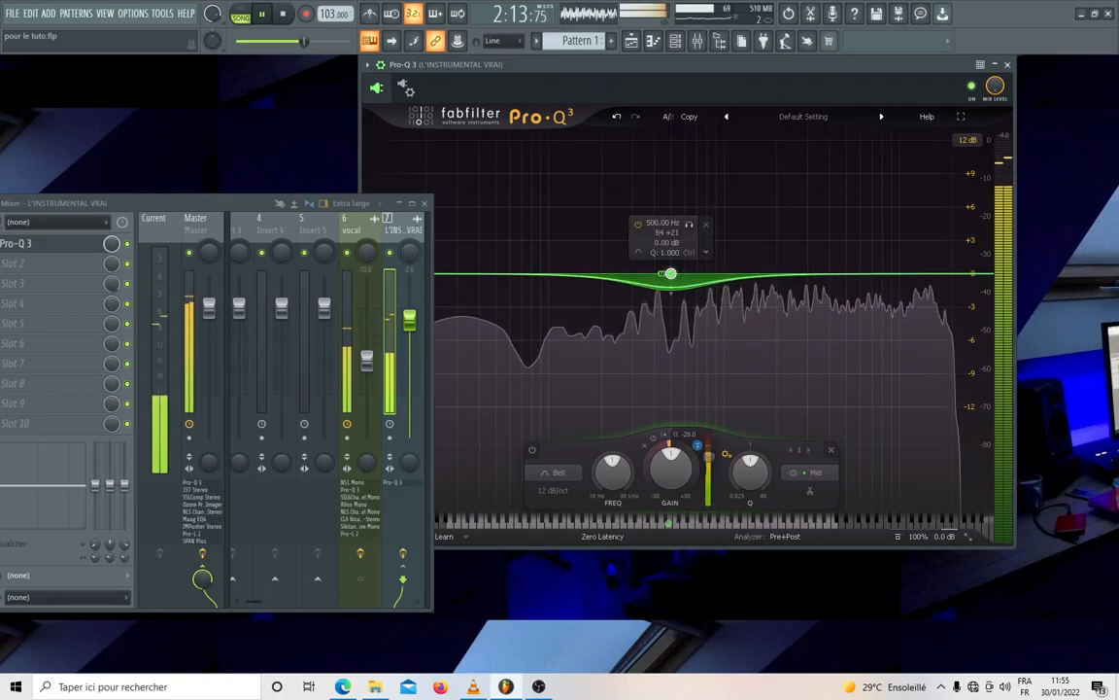
left_click_drag(212, 209, 428, 178)
key("space")
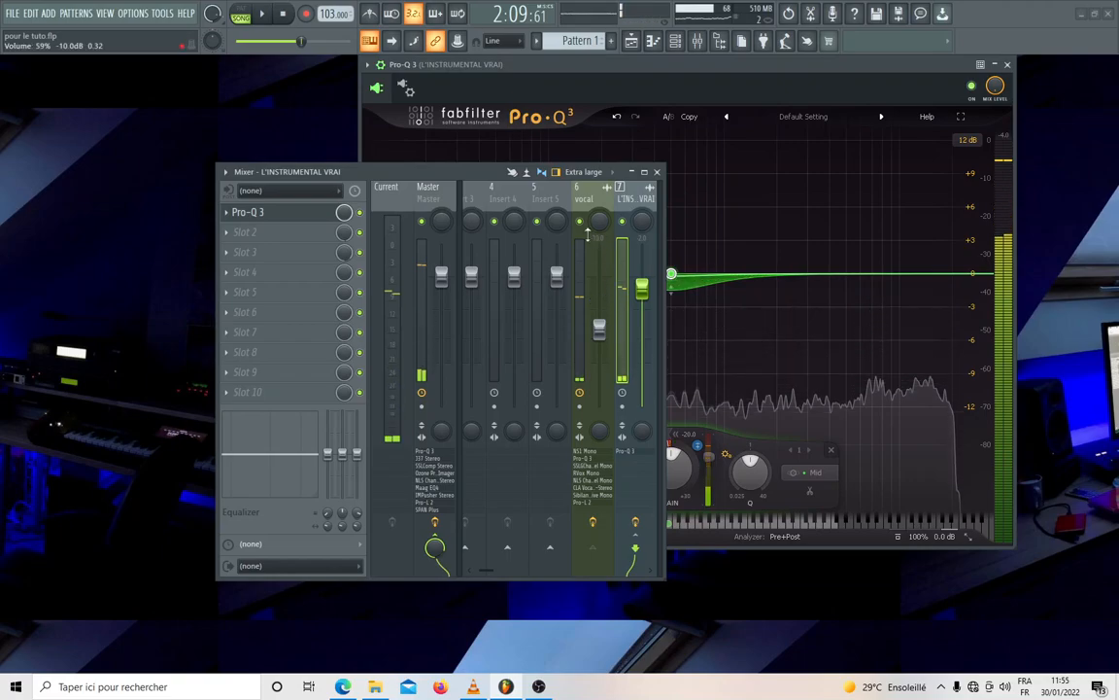
left_click_drag(761, 73, 832, 73)
left_click_drag(544, 171, 414, 158)
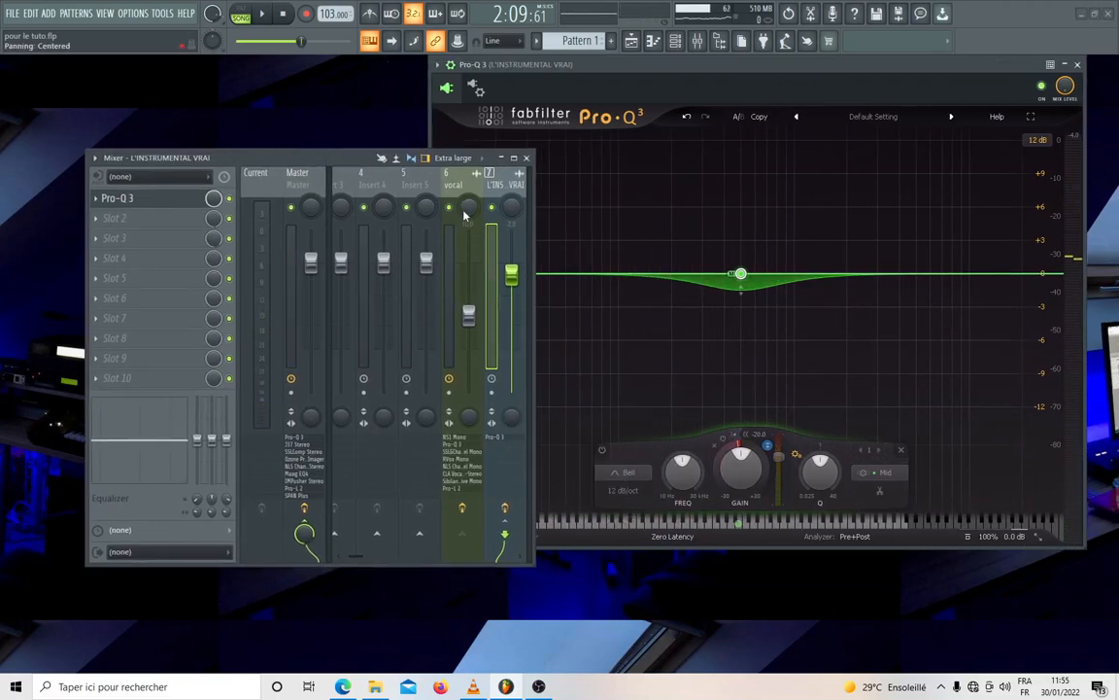
- Play the song with the vocal track muted and unmuted to compare how the side-chained 500 Hz band reacts
mouse_move(742, 276)
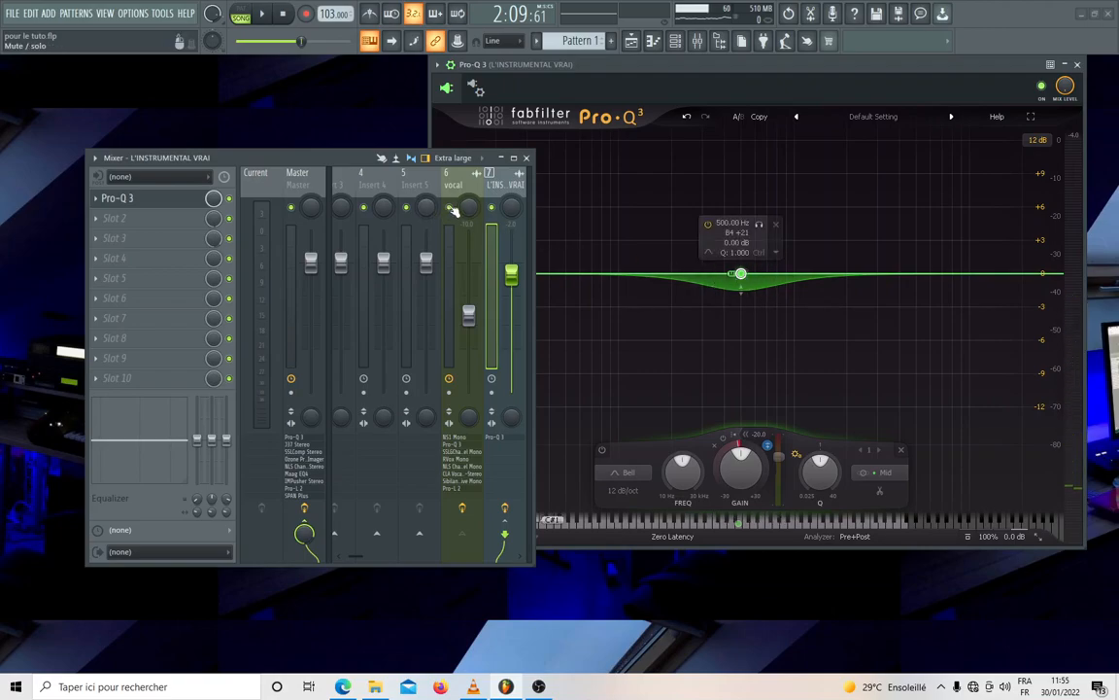
left_click(450, 208)
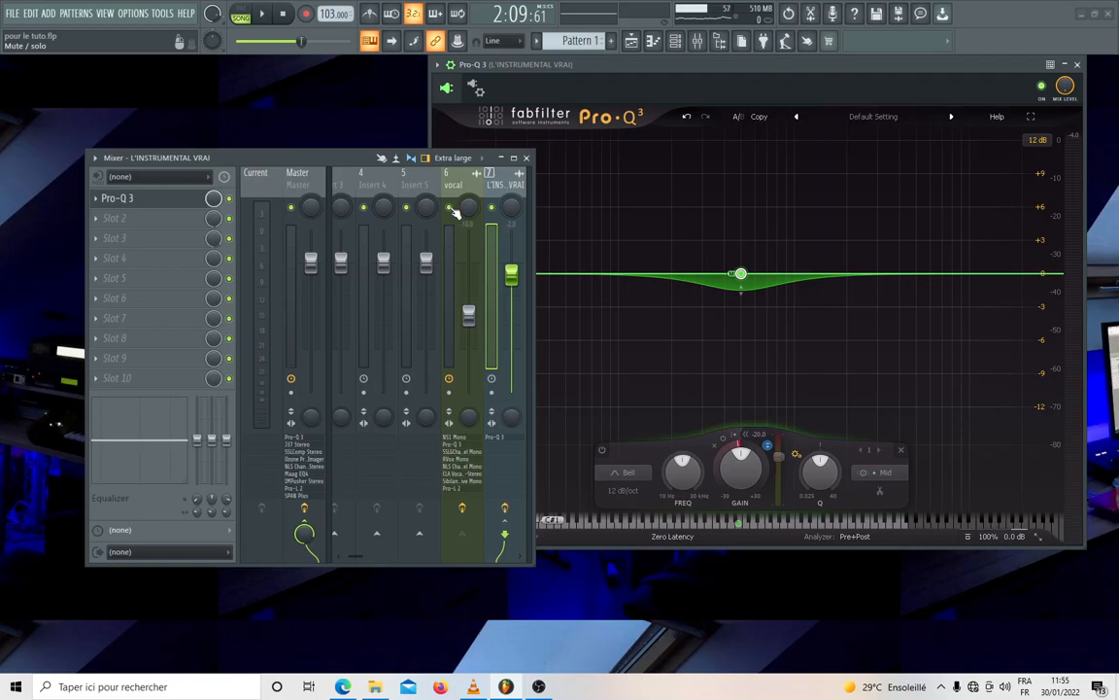
key("space")
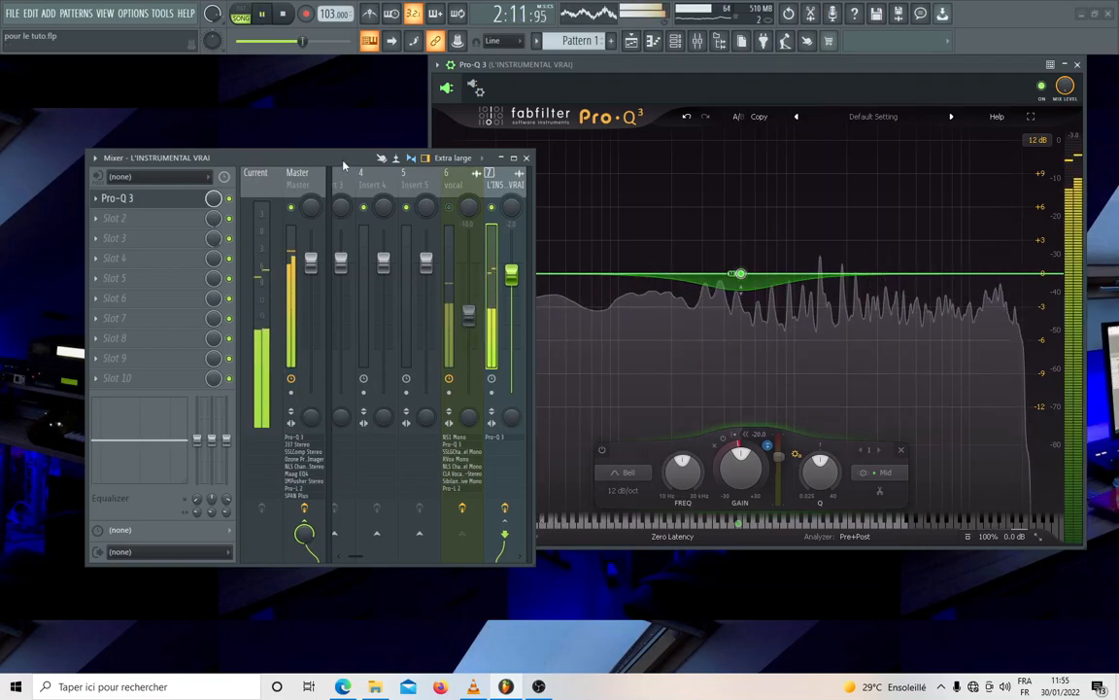
left_click(449, 208)
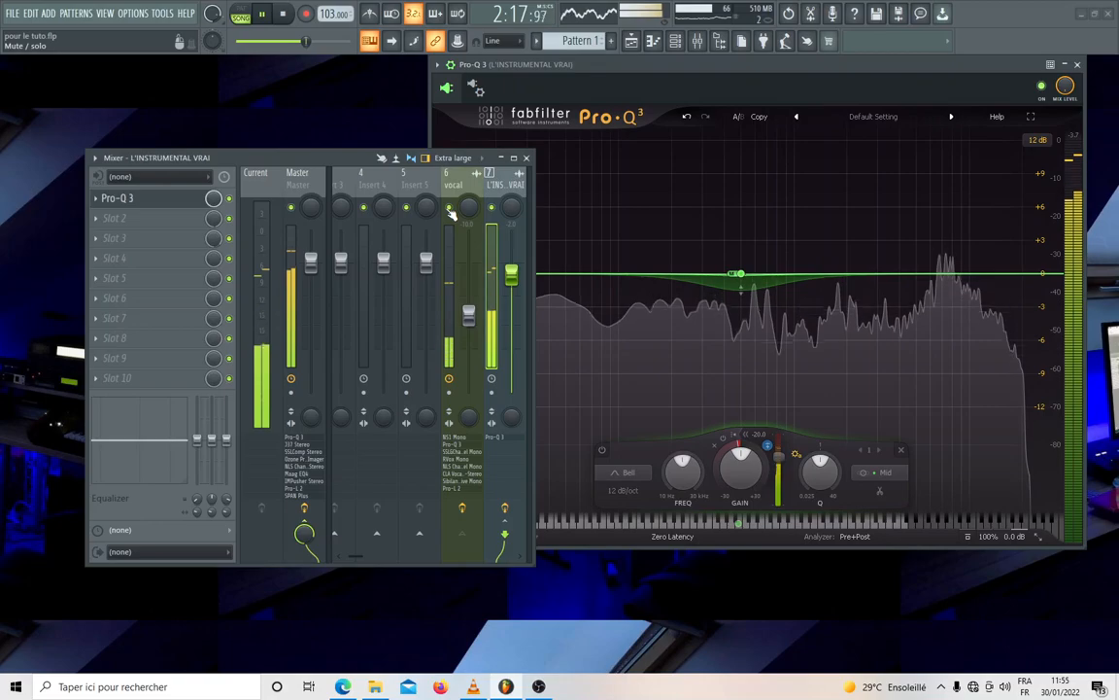
left_click_drag(340, 159, 259, 155)
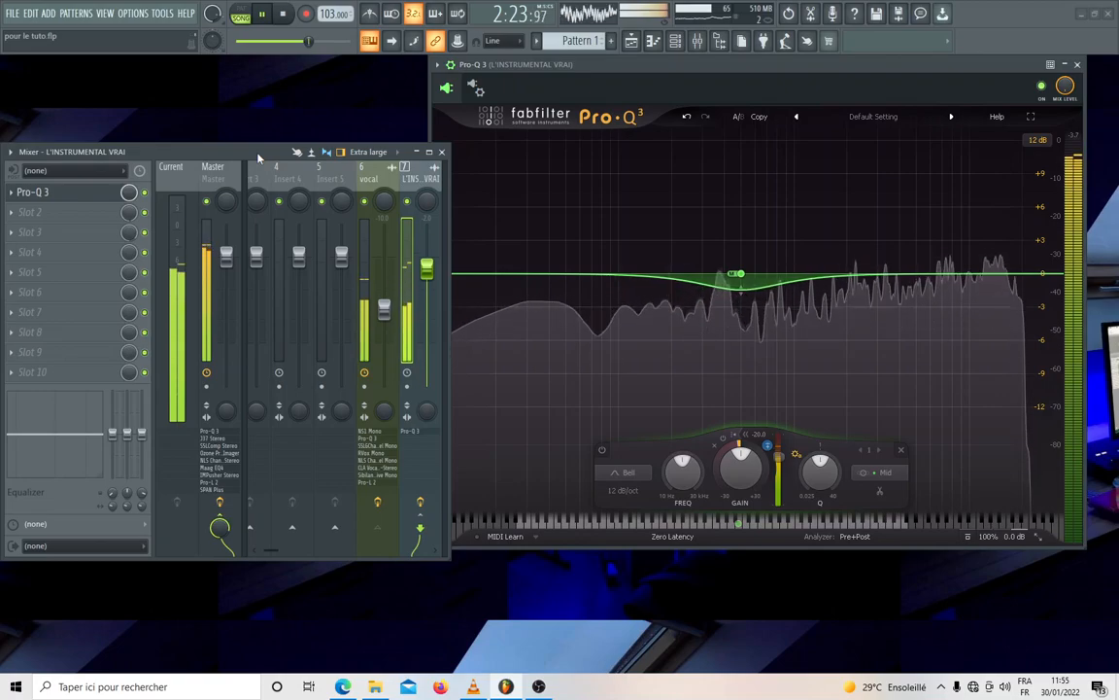
key("space")
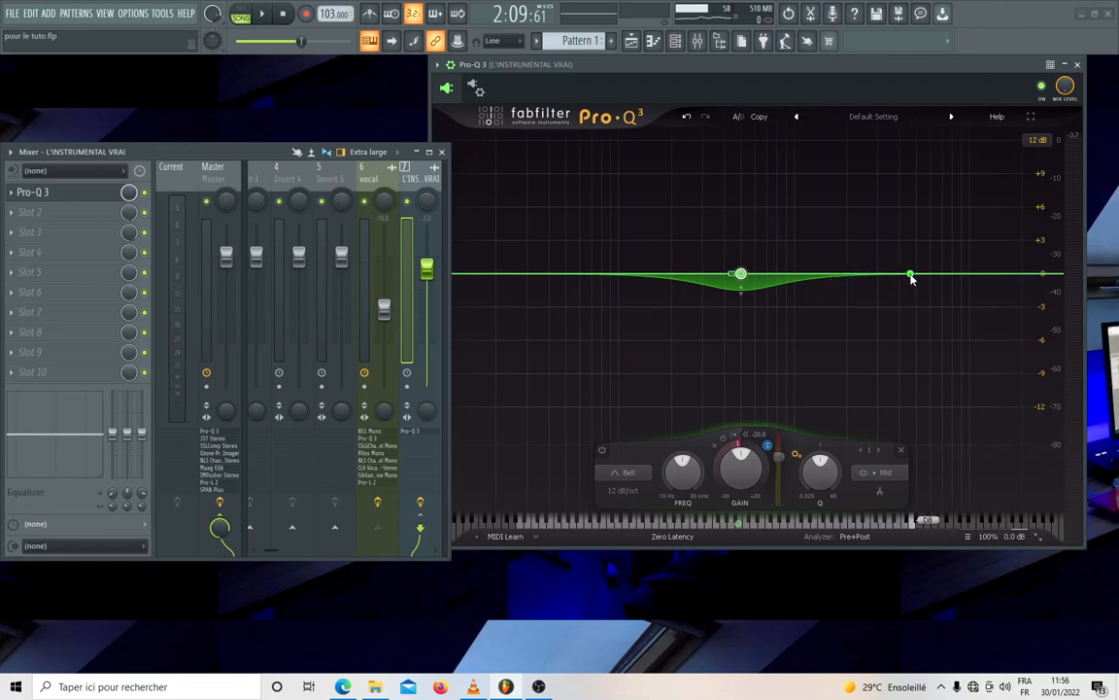
- Add a second bell band with Side stereo placement at about 6.4 kHz with about -0.36 dB gain
left_click_drag(911, 276, 917, 258)
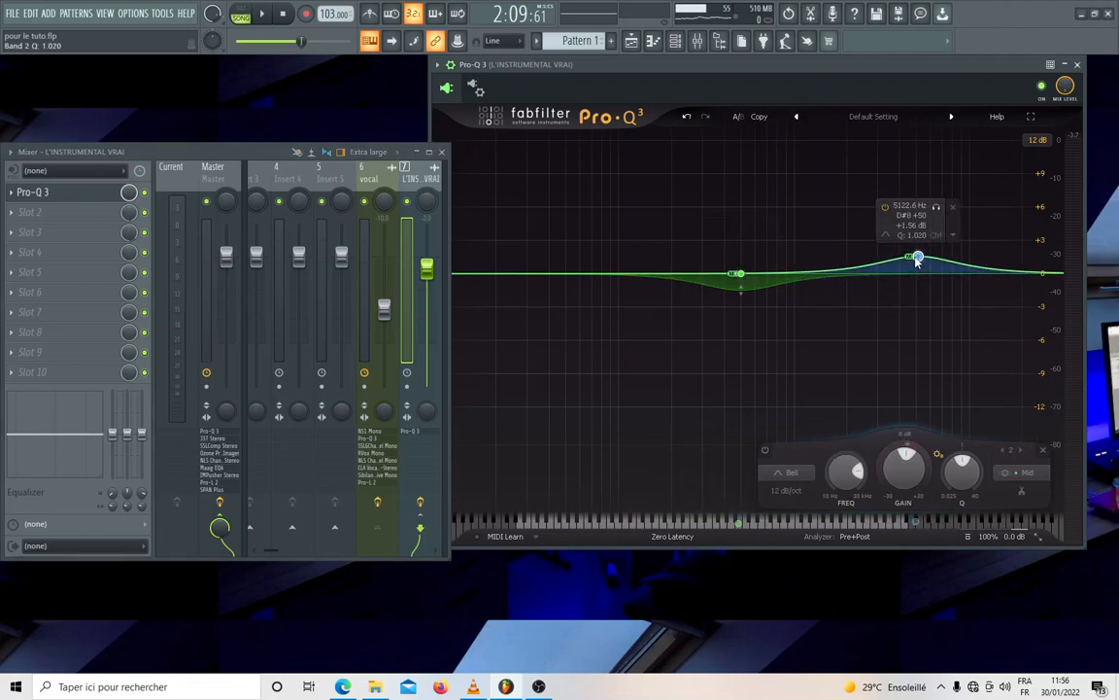
right_click(917, 260)
mouse_move(962, 345)
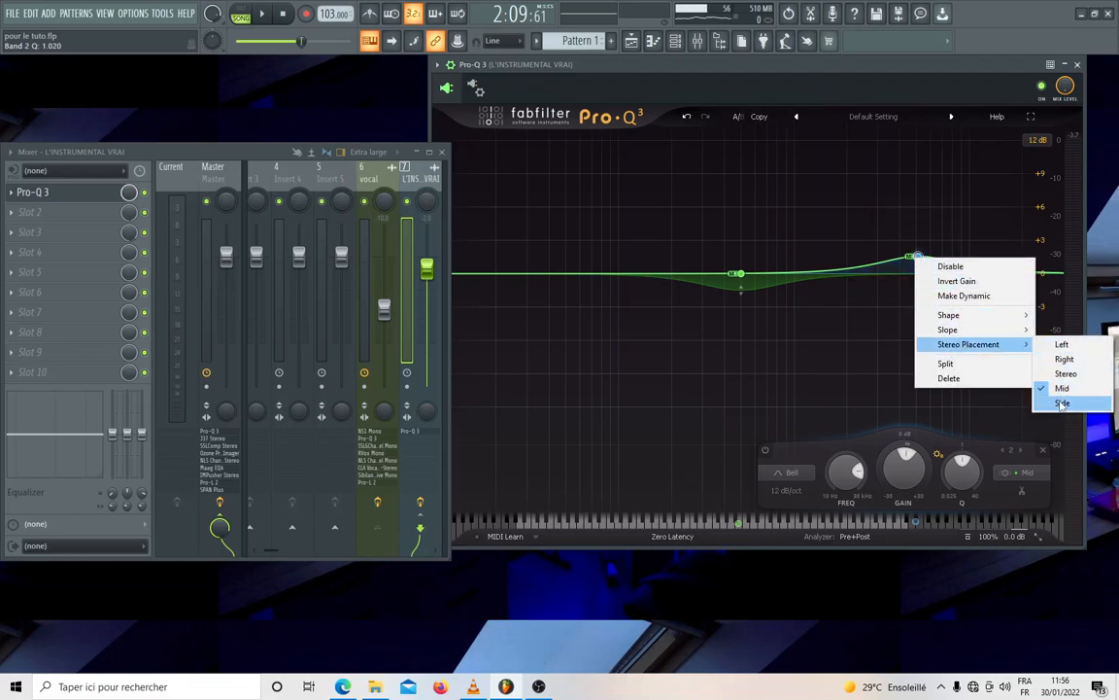
left_click(1062, 403)
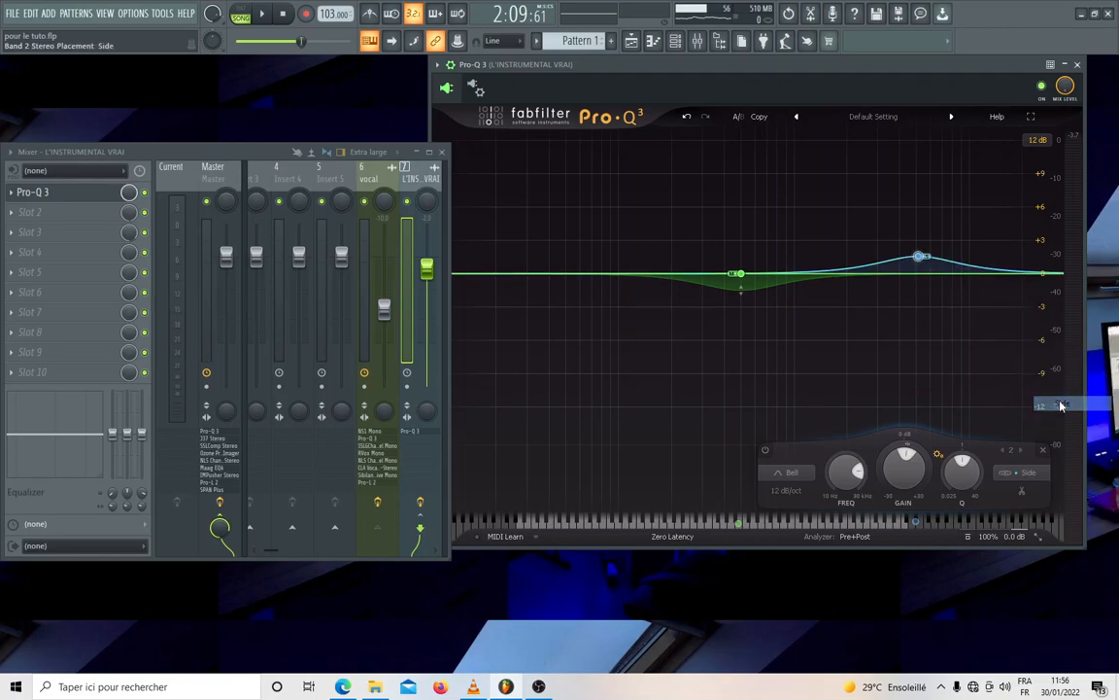
mouse_move(918, 259)
left_mouse_down()
mouse_move(924, 282)
mouse_move(937, 282)
left_mouse_up()
- Make the 6.4 kHz Side band dynamic and trigger it from the external side chain with a -20 dB threshold
right_click(924, 282)
left_click(959, 321)
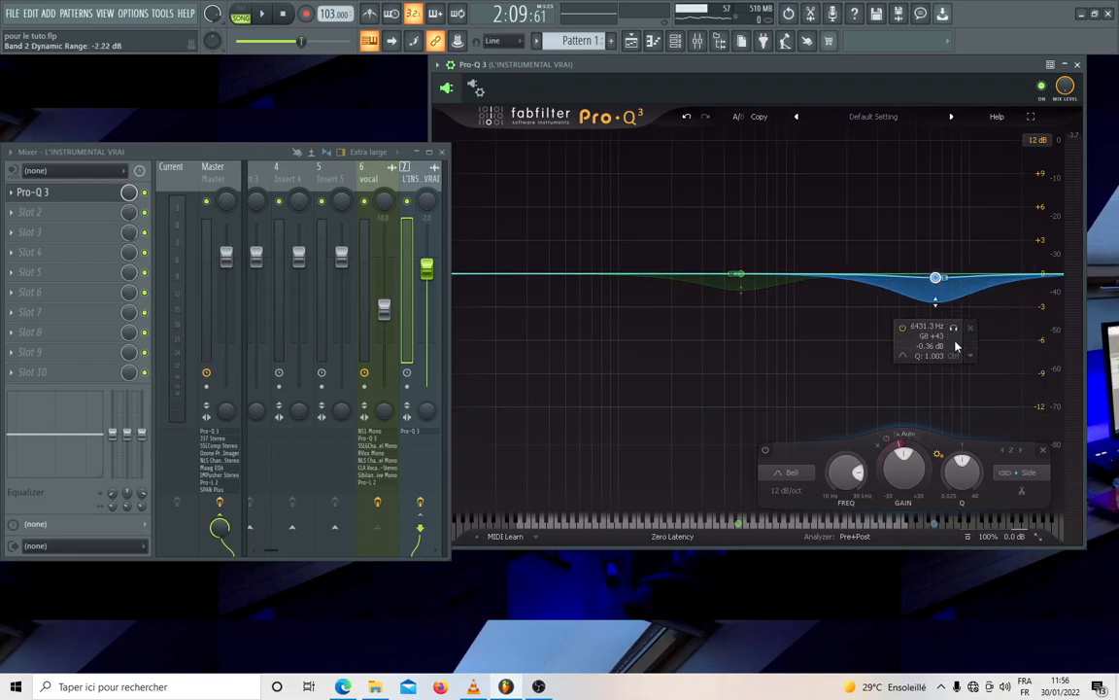
left_click(932, 447)
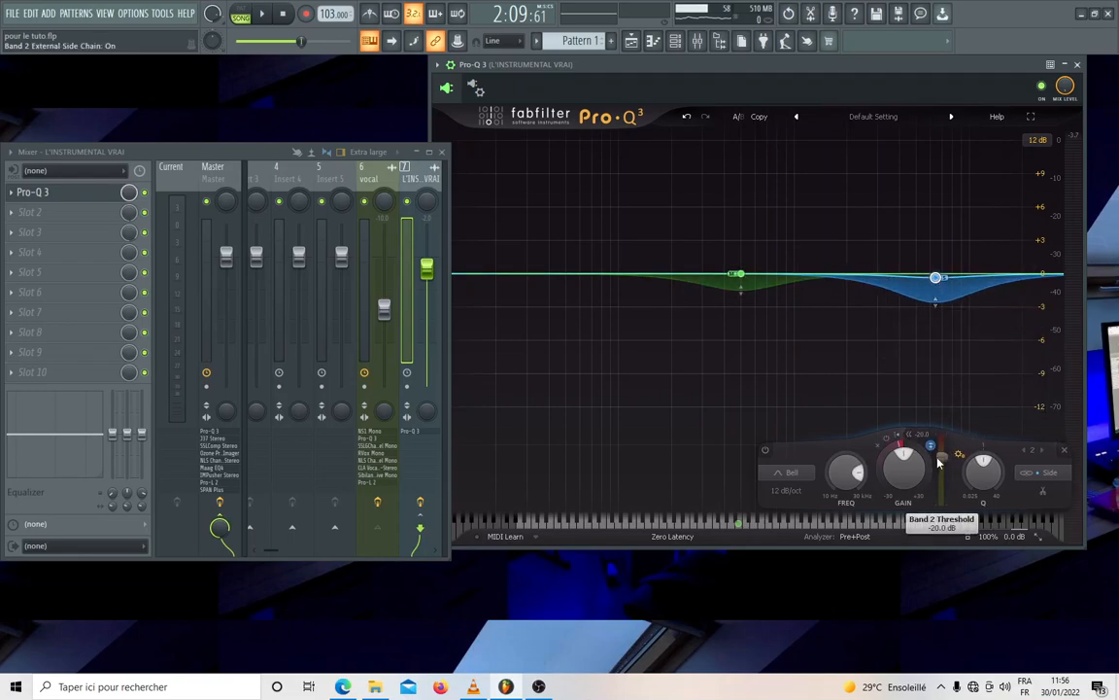
- Lower the 6.4 kHz band's gain slightly while playing the song, and stop playback after listening
left_click_drag(761, 60, 688, 75)
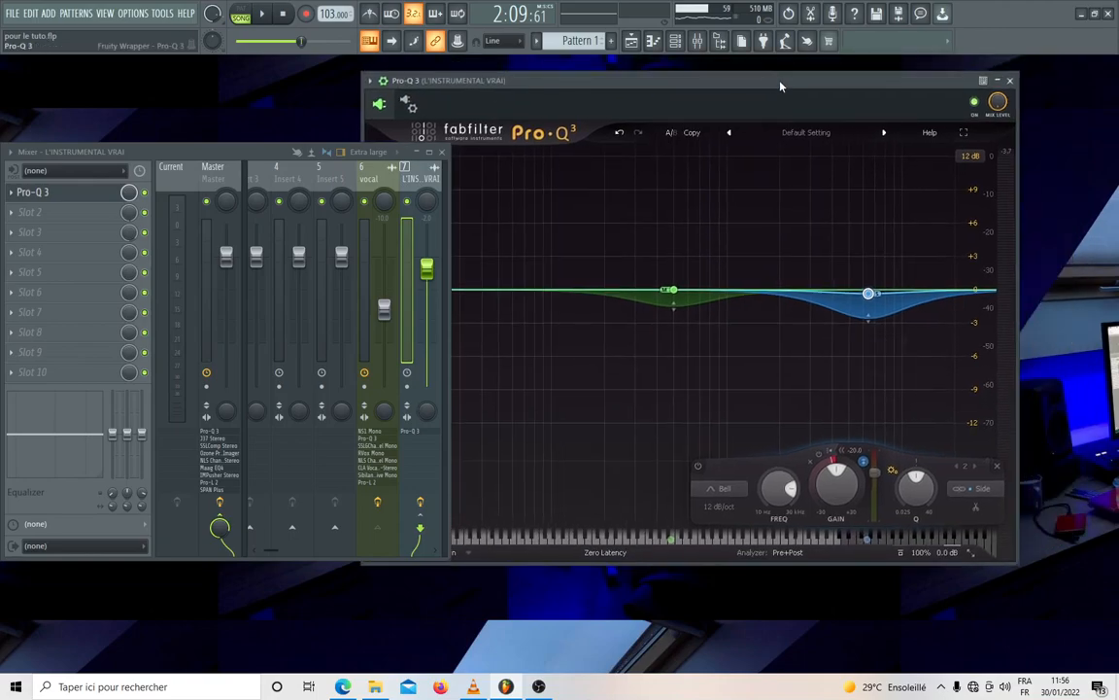
key("space")
mouse_move(870, 295)
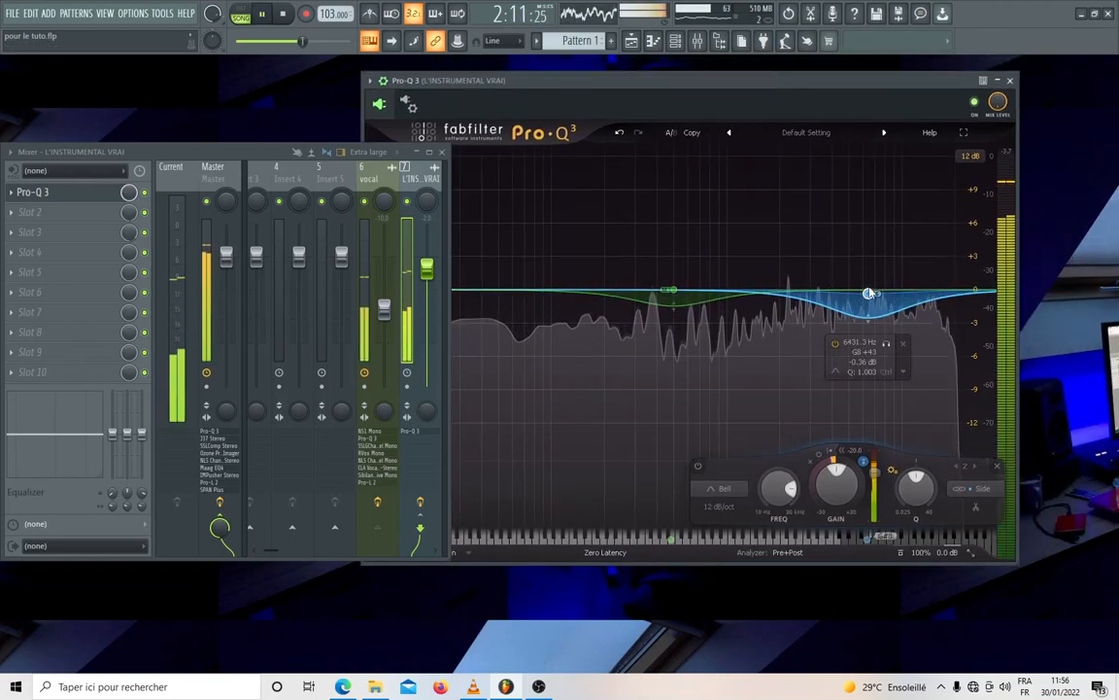
left_click_drag(870, 296, 870, 302)
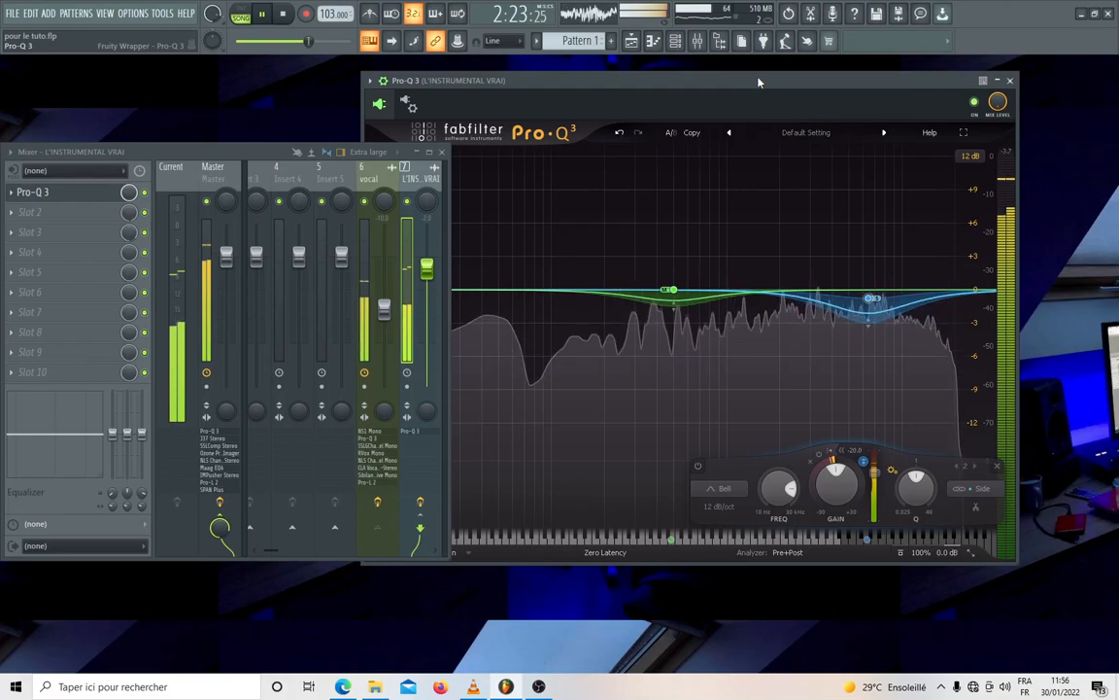
key("space")
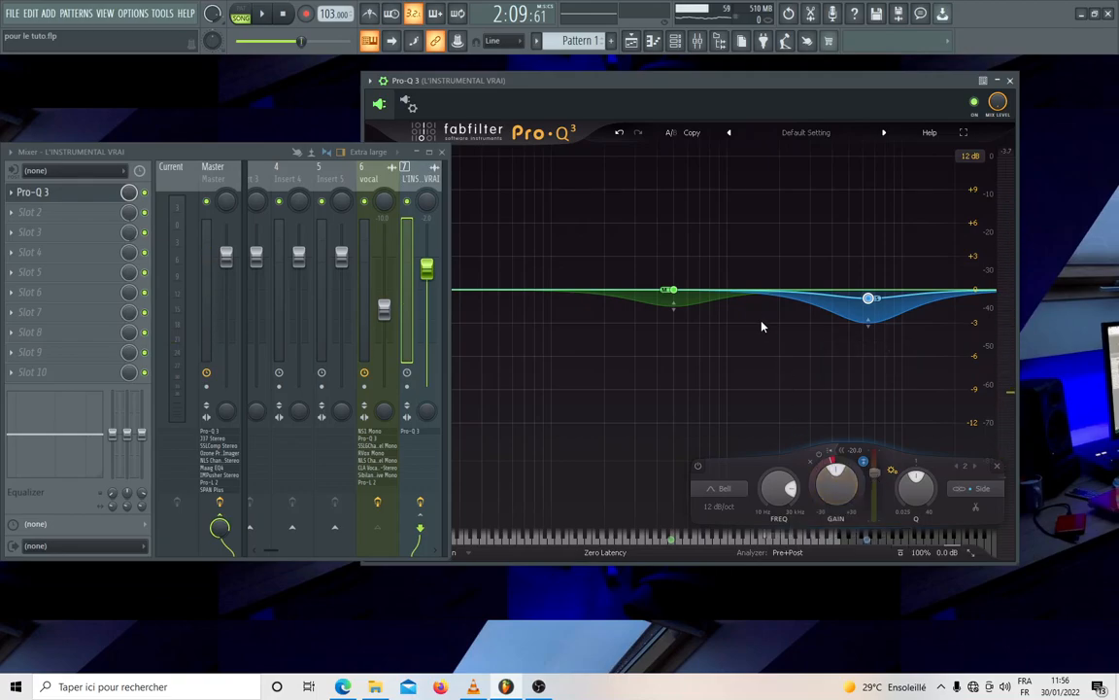
- Add a third, dynamic bell band at about 1.48 kHz in Stereo with about -0.12 dB gain
left_click_drag(755, 290, 757, 272)
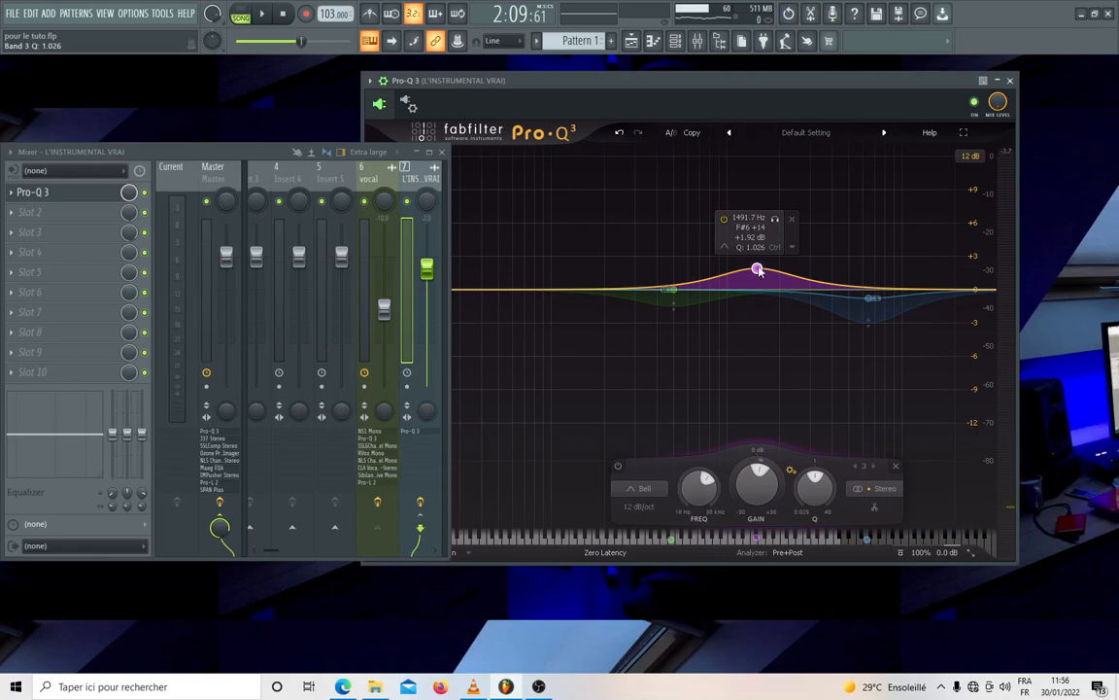
left_click_drag(758, 271, 758, 258)
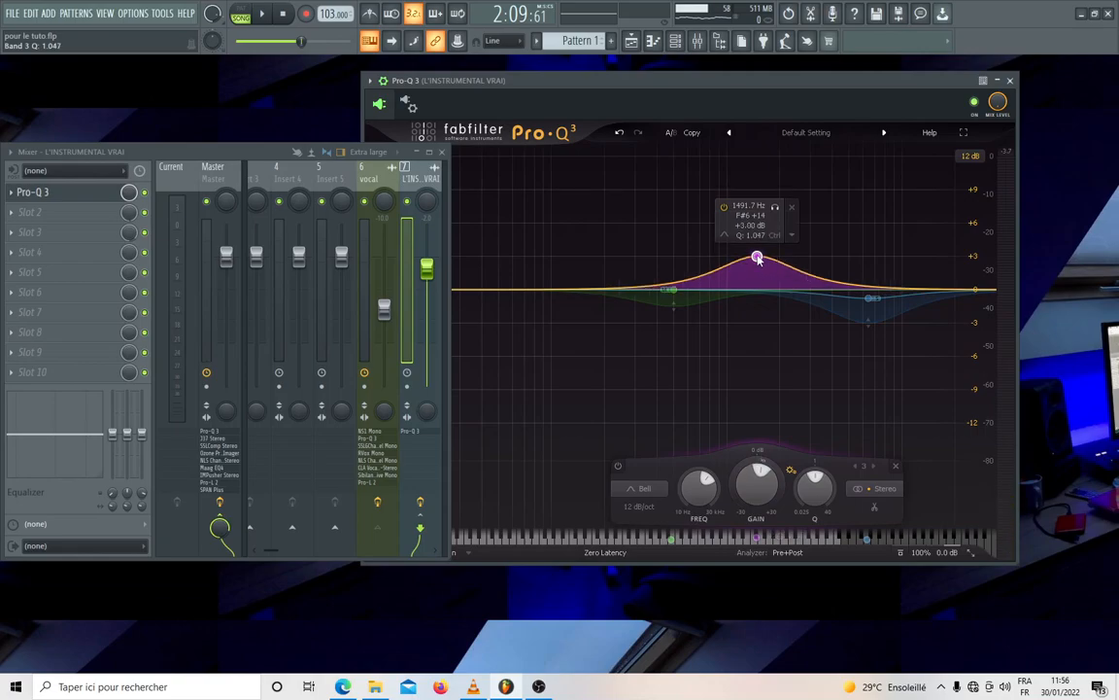
right_click(757, 257)
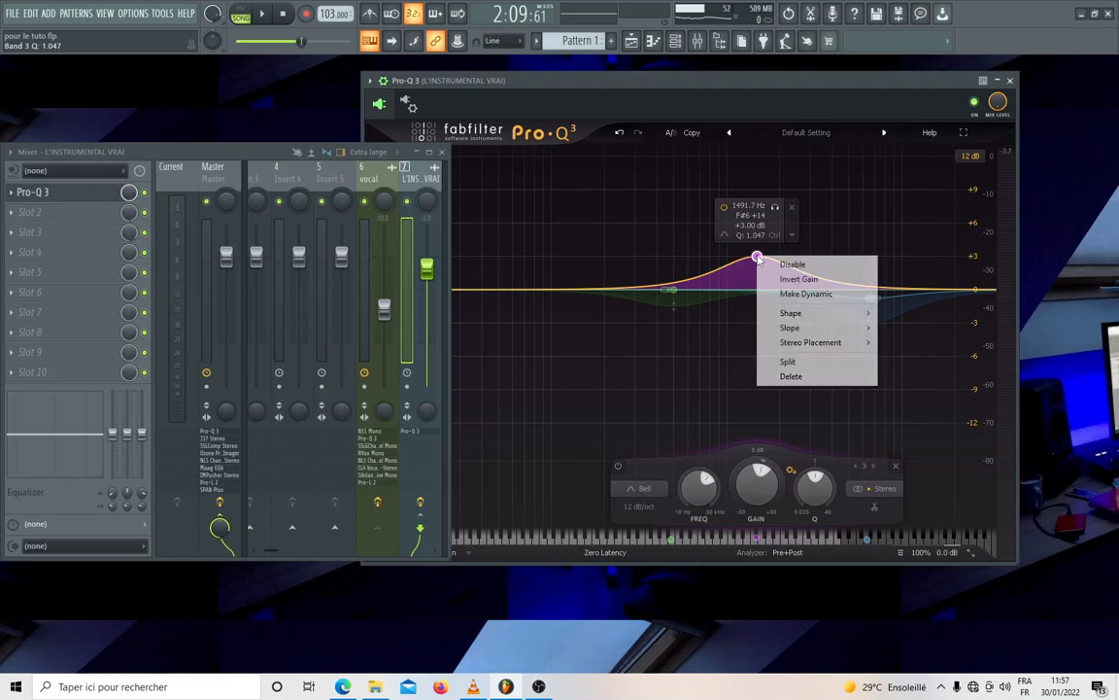
left_click(806, 293)
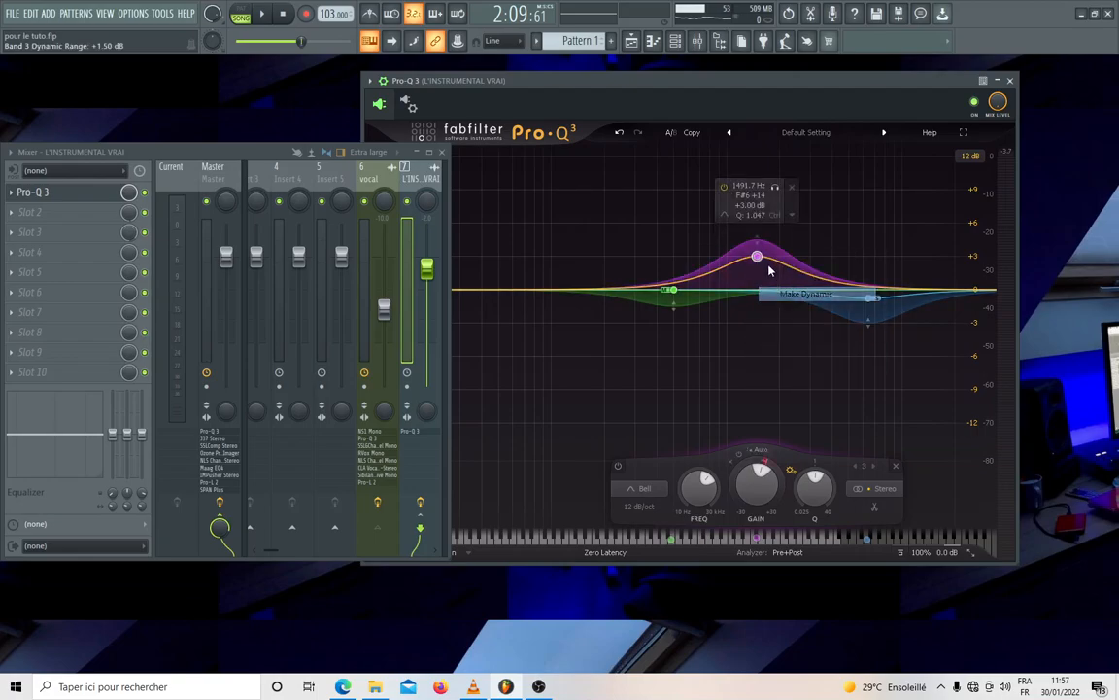
left_click_drag(758, 258, 758, 314)
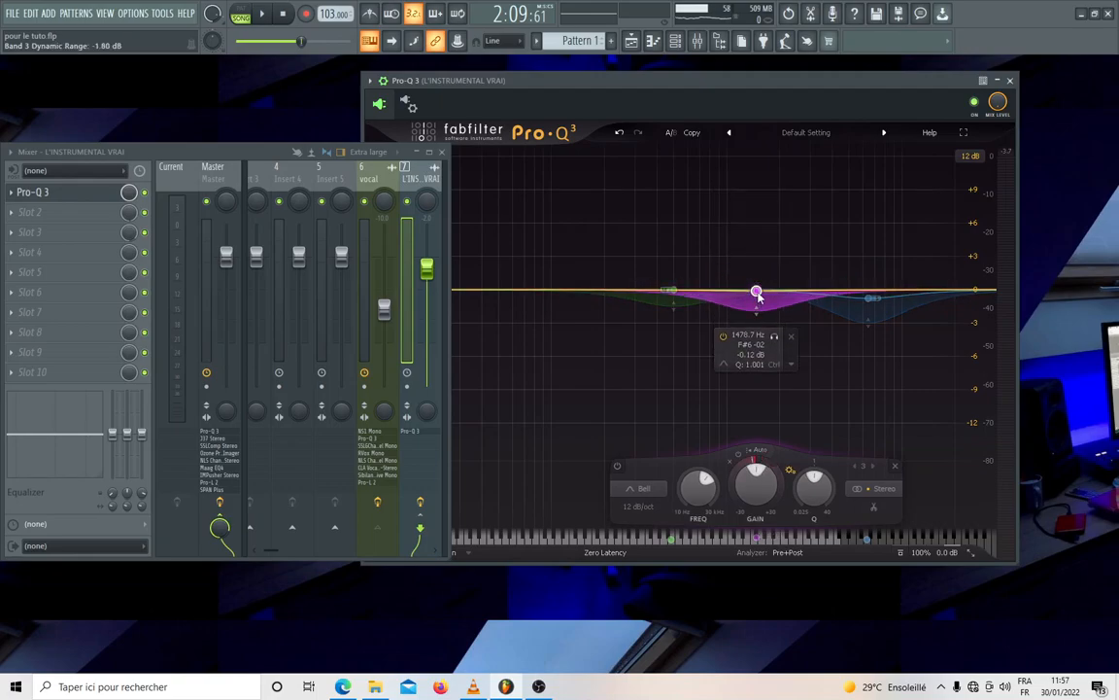
- Trigger the 1.48 kHz band from the external side chain with a -20 dB threshold
right_click(757, 291)
left_click(757, 296)
left_click(764, 456)
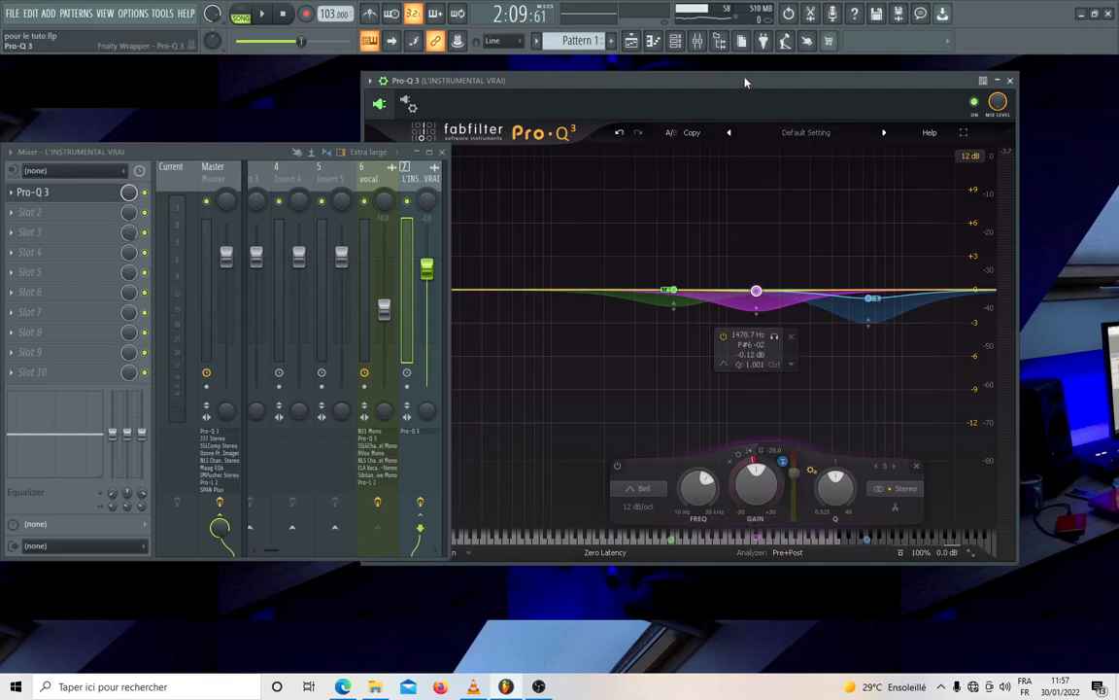
- Play the song to check how the three side-chained dynamic bands duck the instrumental
left_click_drag(747, 80, 766, 71)
key("space")
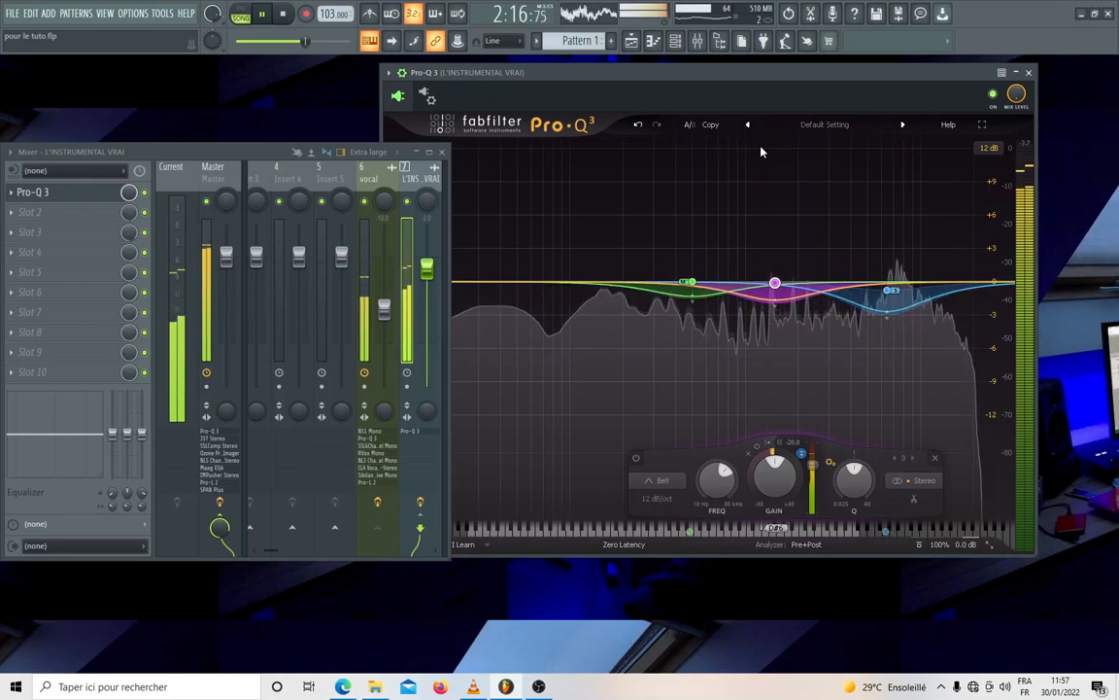
key("space")
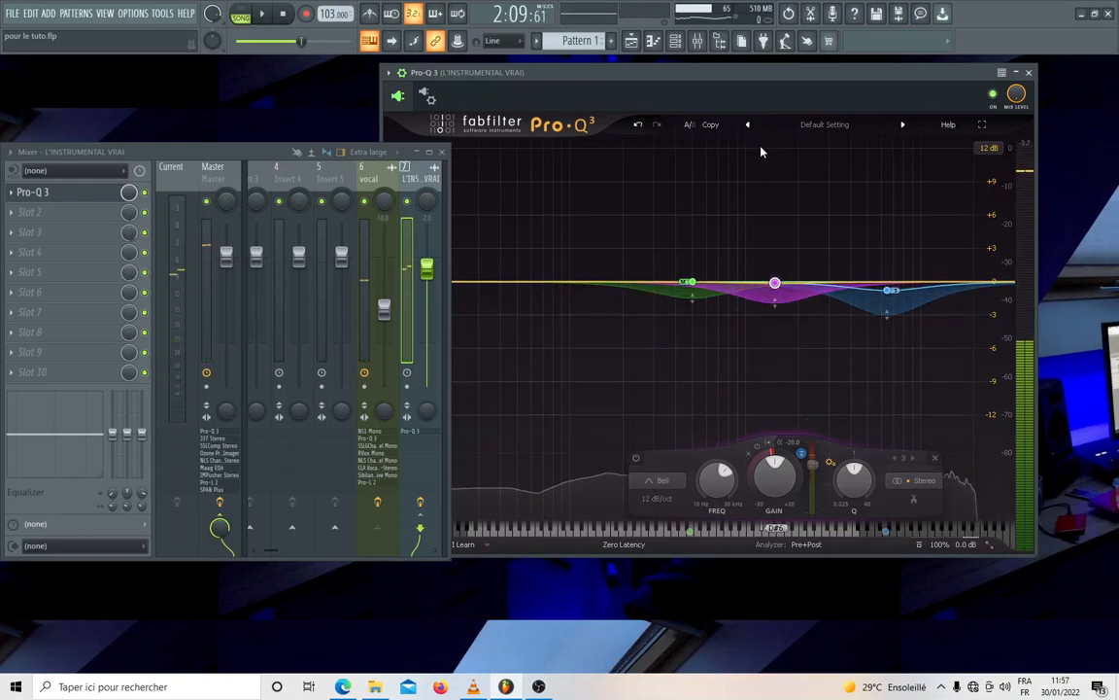
- Set the instrumental Pro-Q 3's processing mode to Linear Phase
left_click(615, 541)
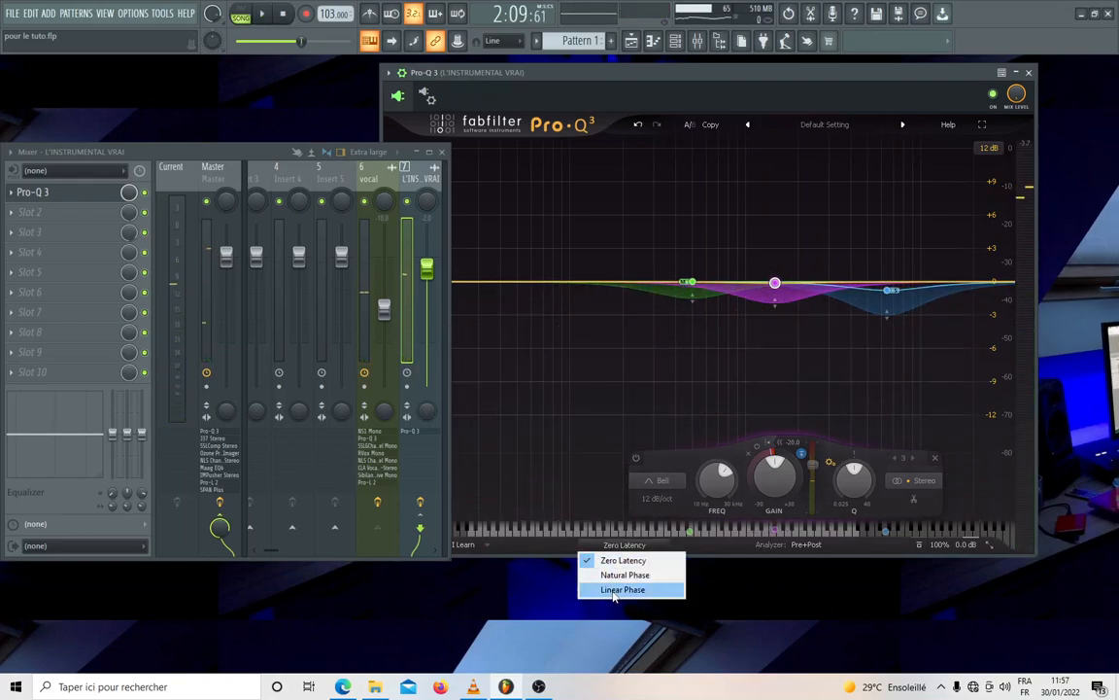
left_click(614, 590)
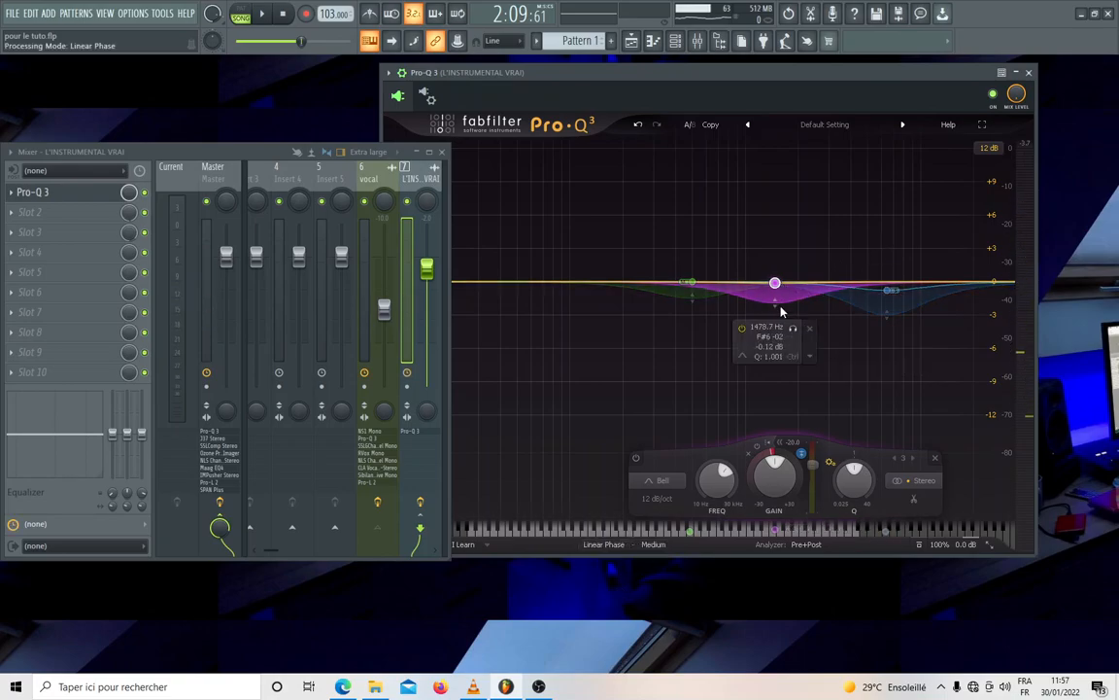
- Turn the 1478.7 Hz band's dynamic range into a boost, and during playback retune the Mid band to 311.72 Hz with -2.28 dB dynamic range
left_click_drag(777, 283, 775, 245)
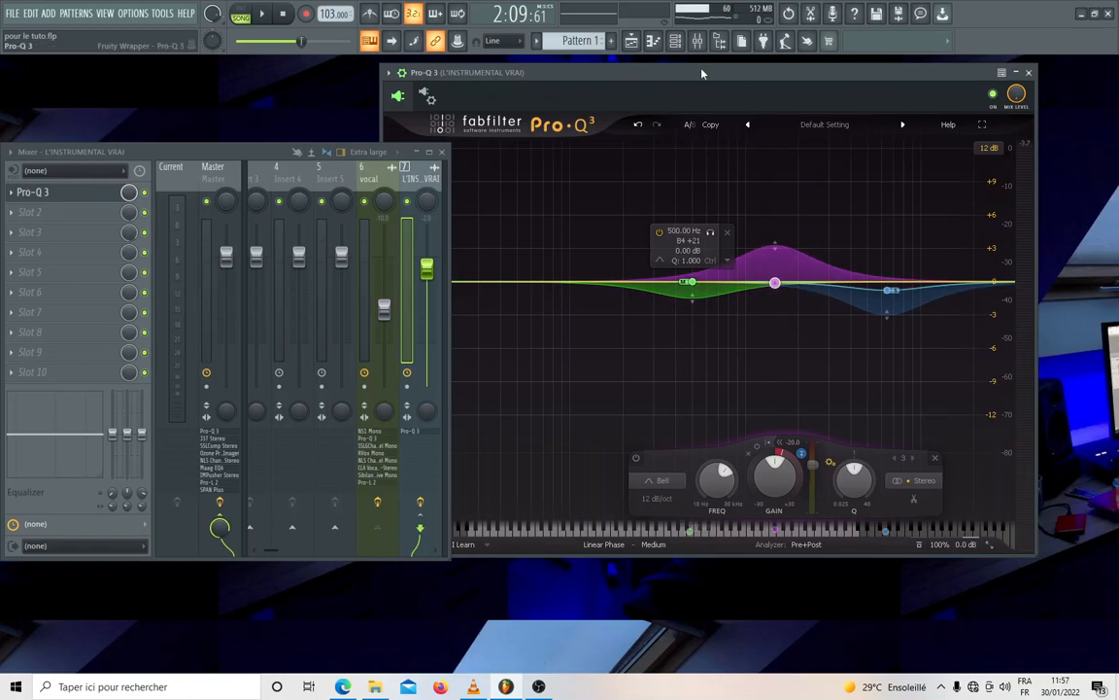
left_click_drag(631, 72, 661, 72)
key("space")
left_click_drag(722, 281, 687, 282)
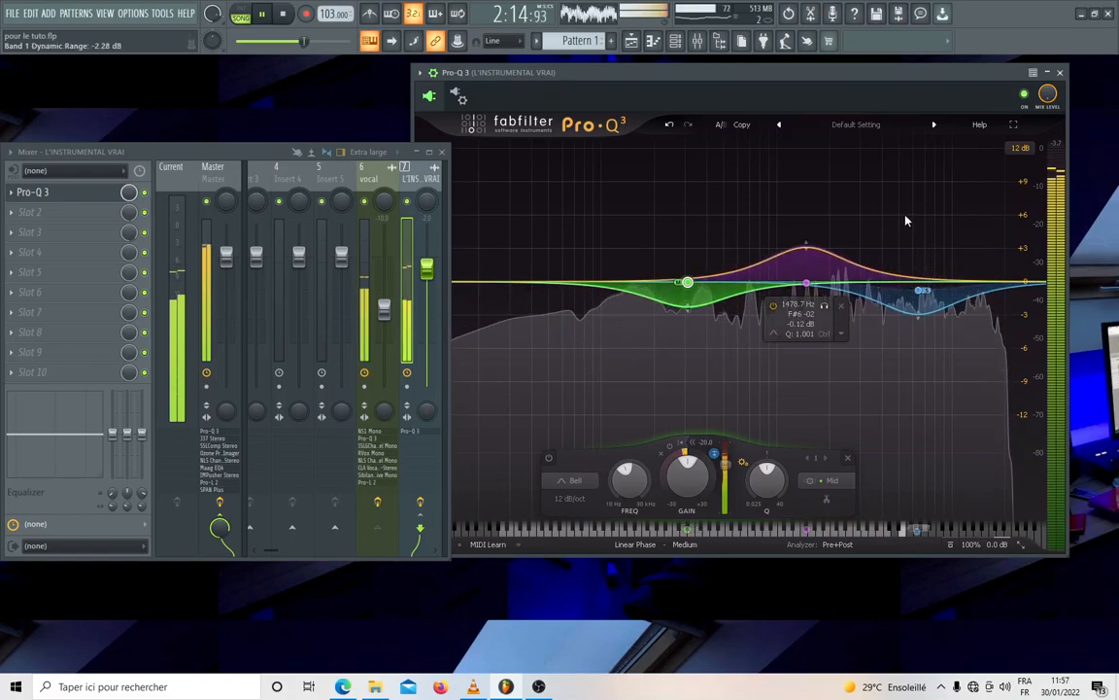
- Set the 1478.7 Hz band's dynamic range to +2.28 dB and move the Side band up to 8145.2 Hz
left_click_drag(806, 244, 809, 259)
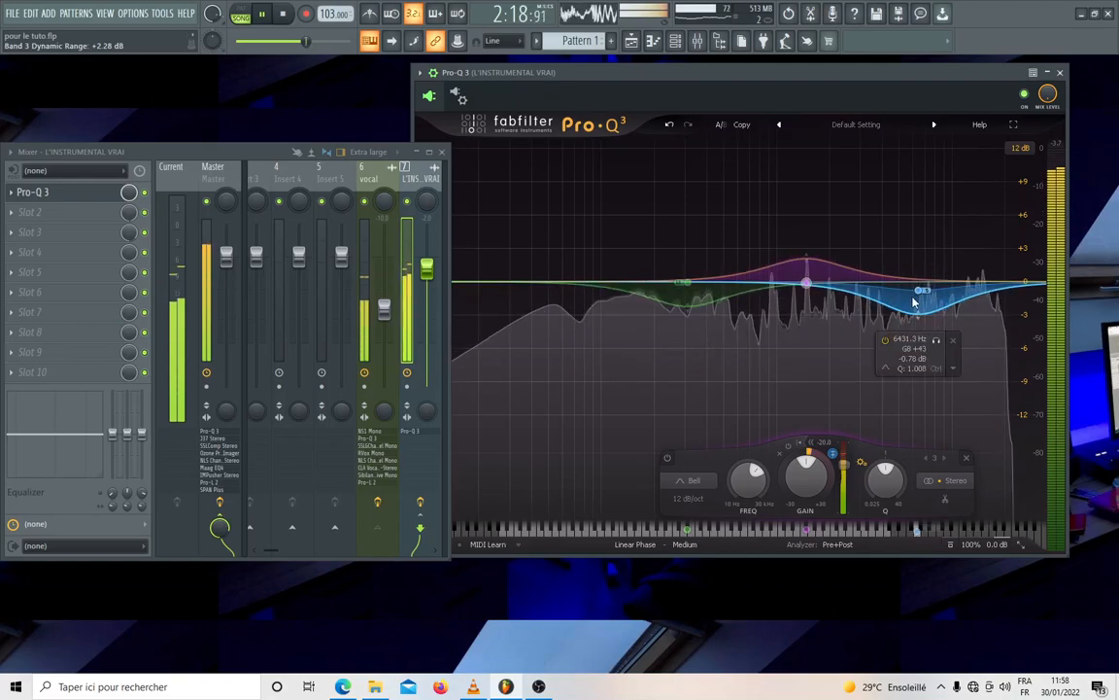
left_click_drag(920, 291, 938, 316)
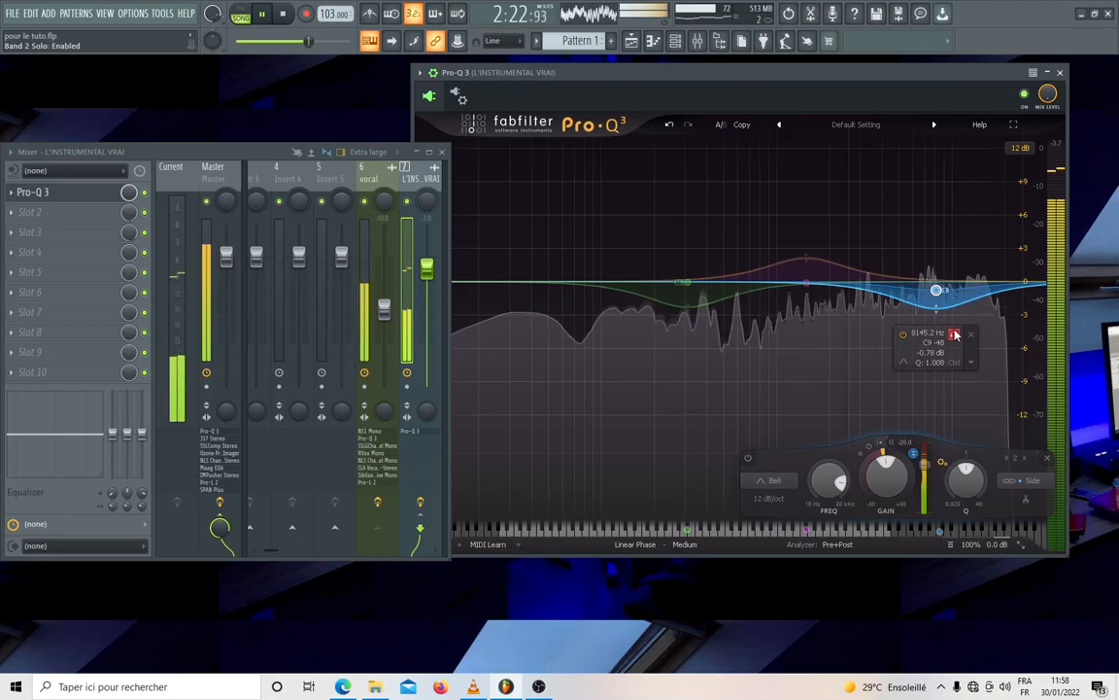
- Solo the Side, Stereo and Mid bands one after another during playback to hear each band's frequency range
left_click(955, 334)
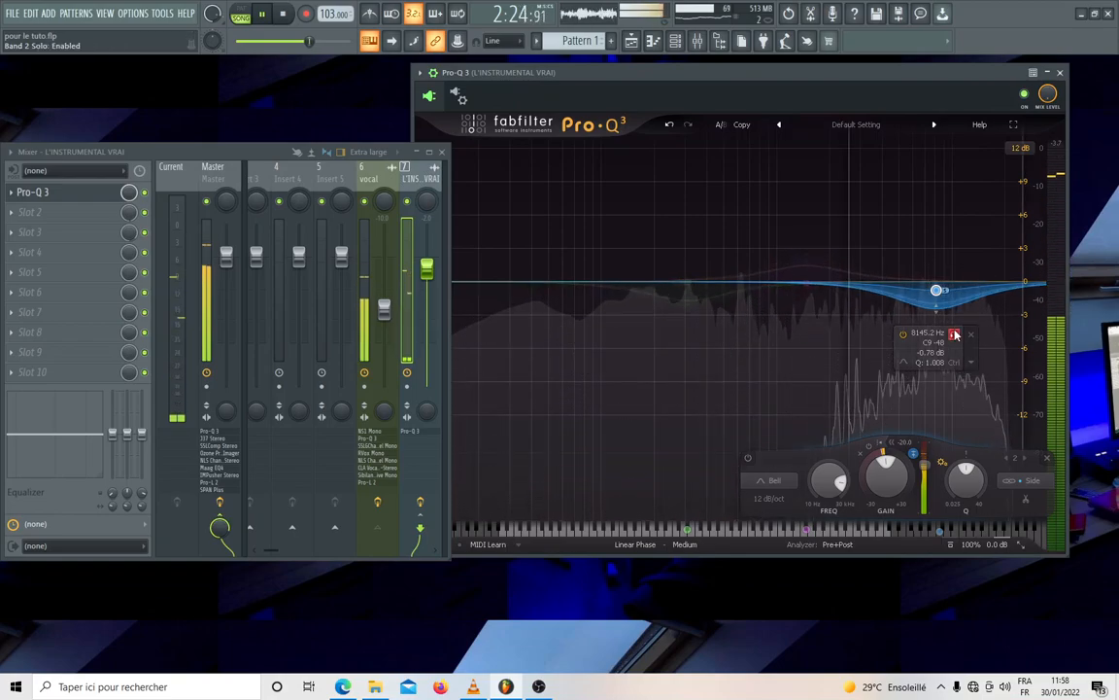
left_click(956, 334)
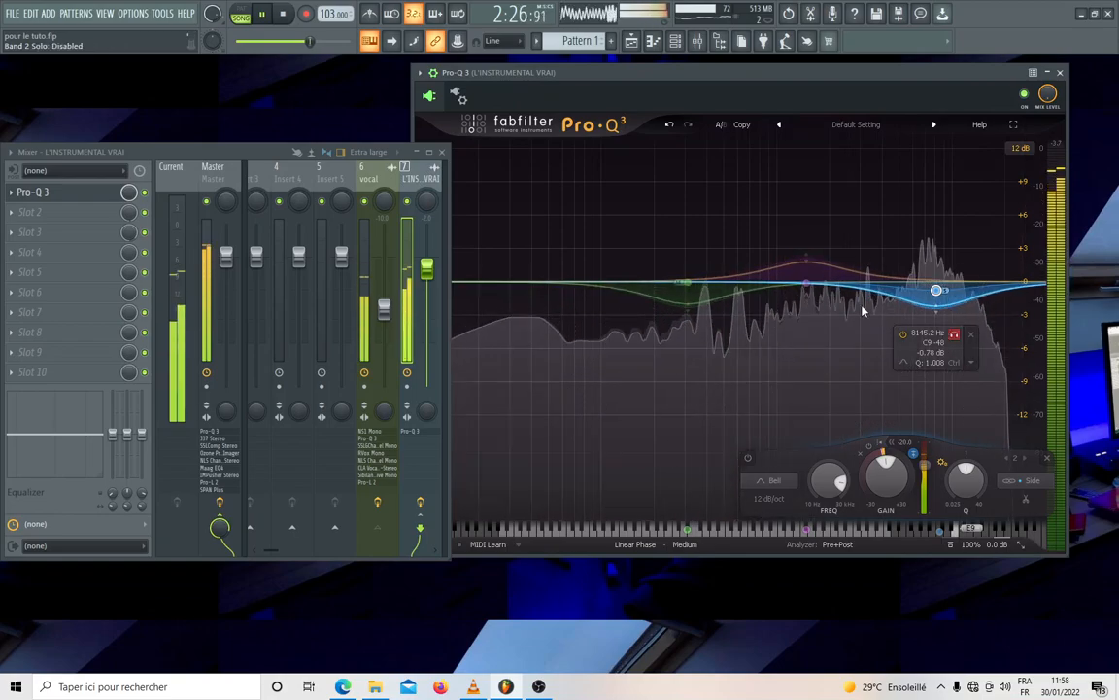
left_click(806, 282)
left_click(824, 307)
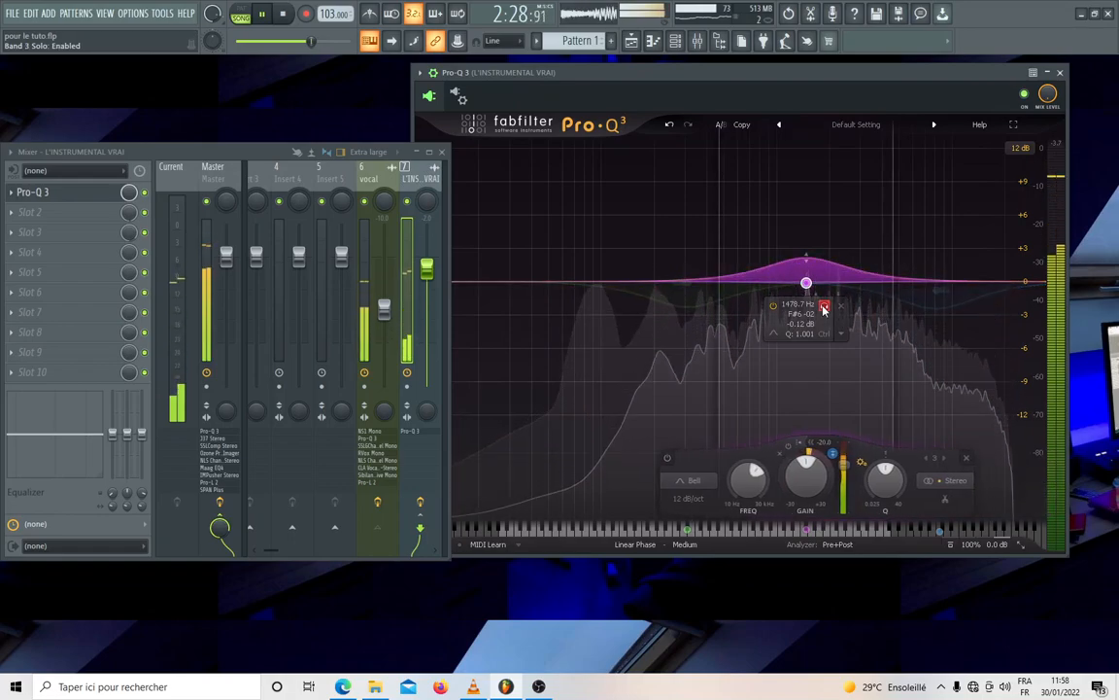
left_click(824, 308)
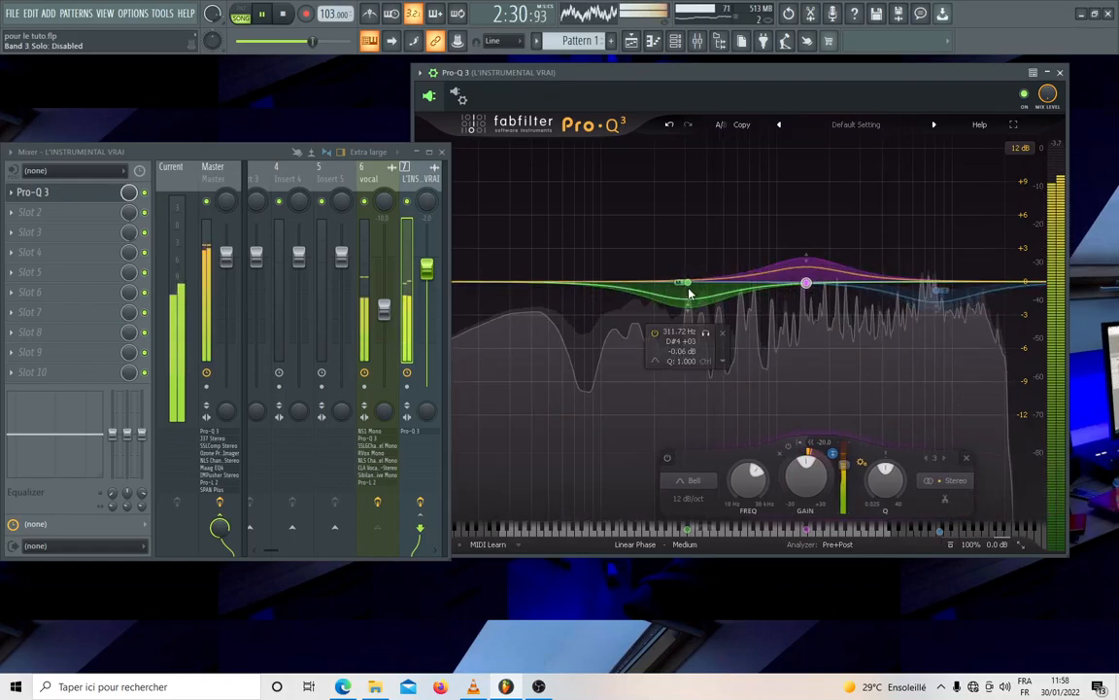
left_click(686, 283)
left_click(706, 334)
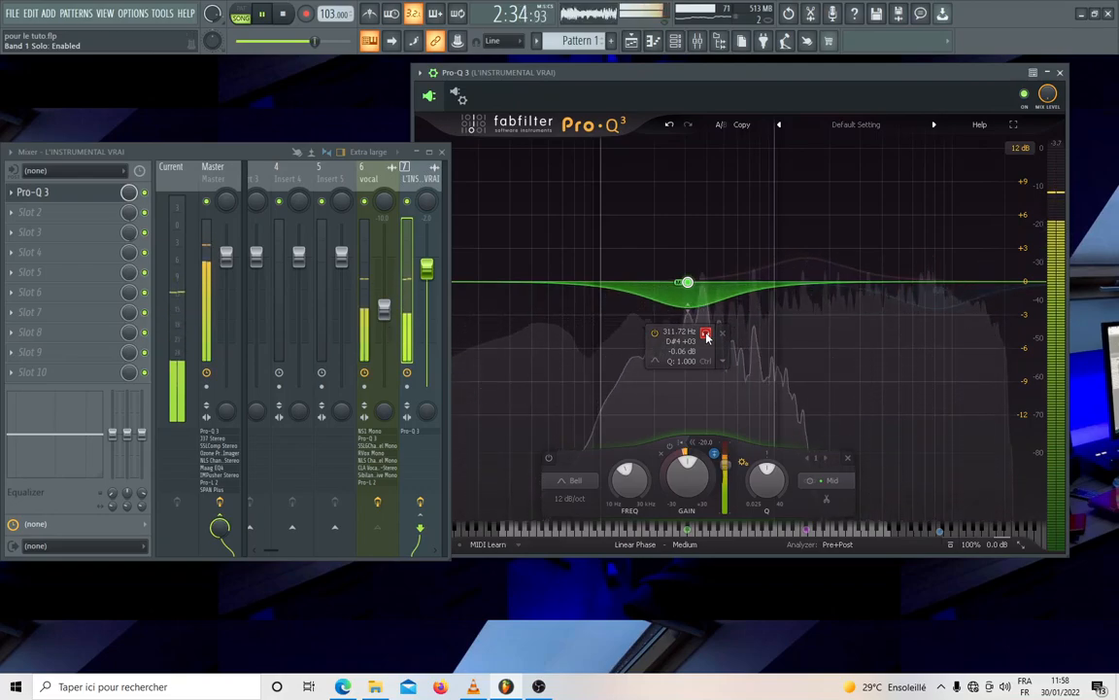
left_click(706, 336)
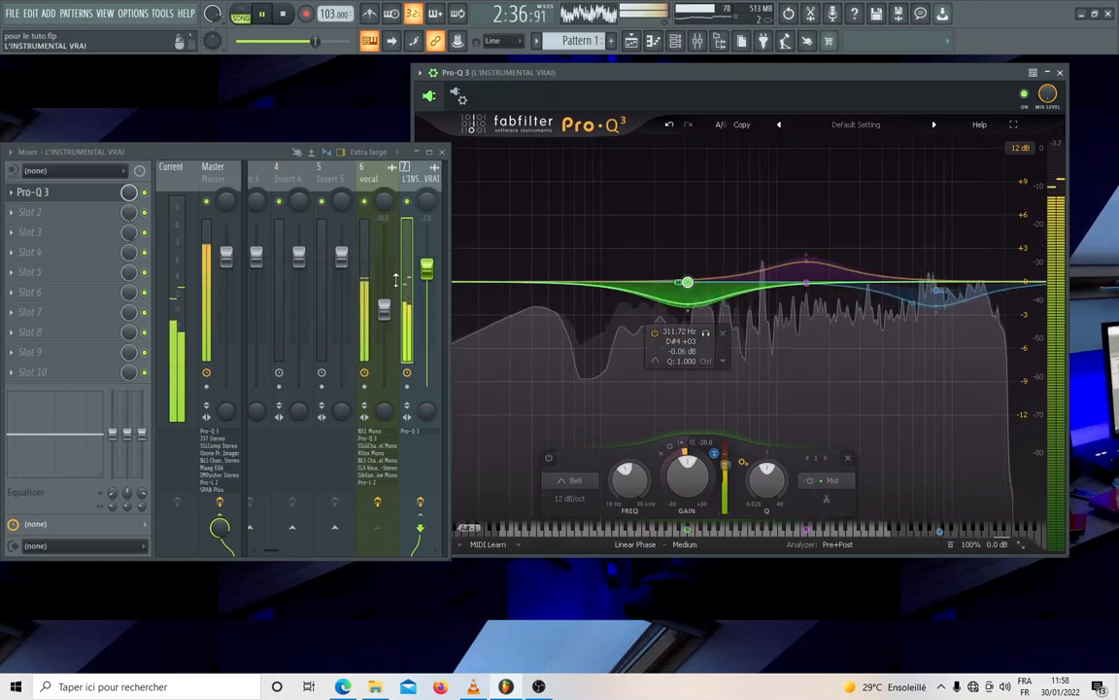
- Lower the vocal track's mixer volume to -11.0 dB while listening to the mix, and stop playback
left_click_drag(384, 312, 384, 314)
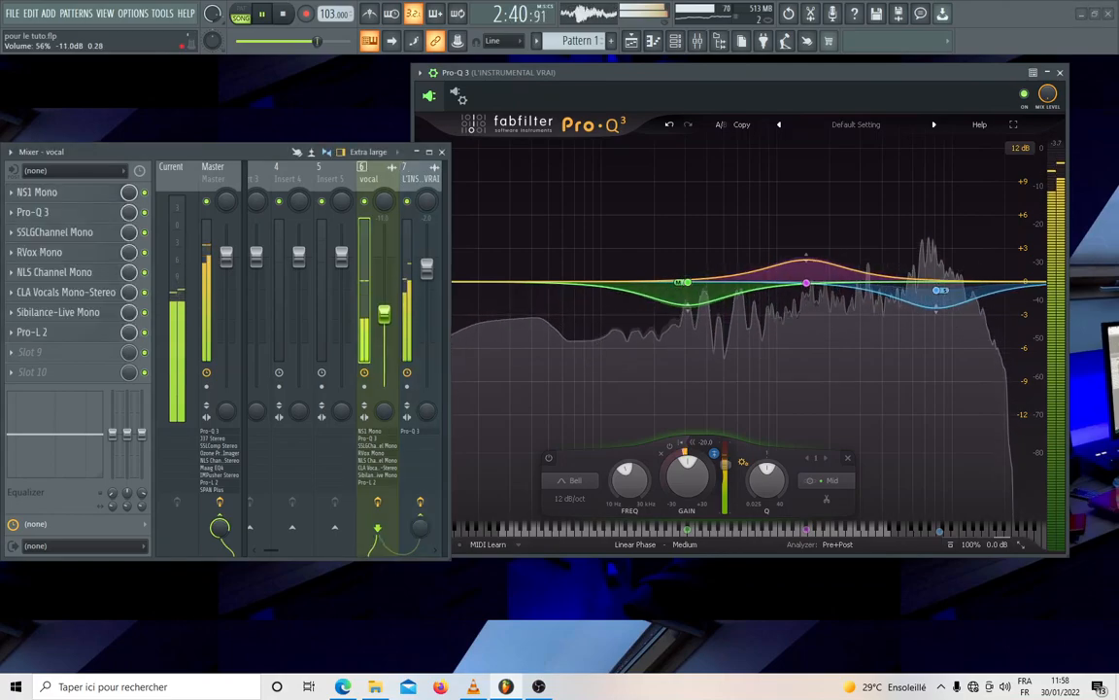
left_click(807, 264)
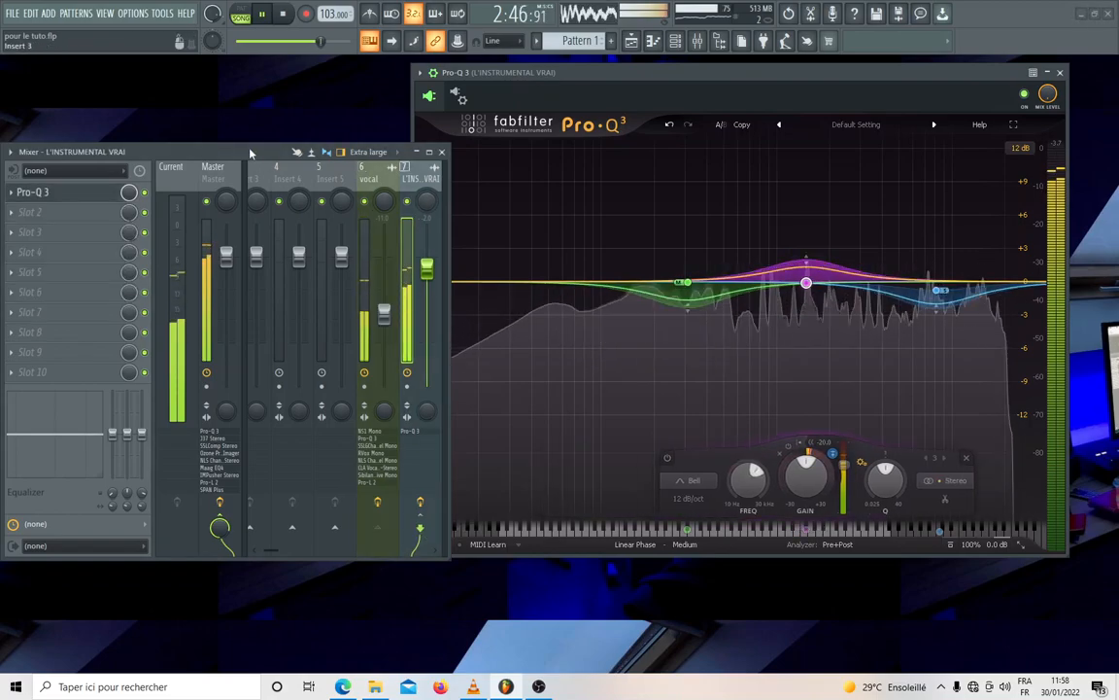
key("space")
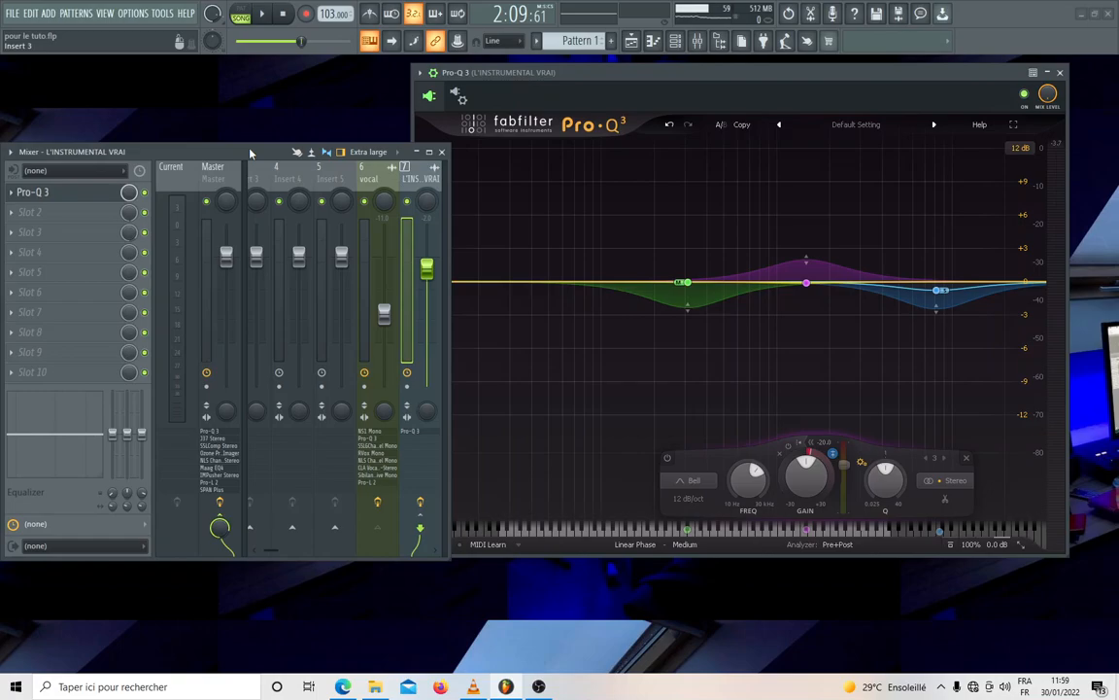
- Play the song again and close the Pro-Q 3 and mixer windows
key("space")
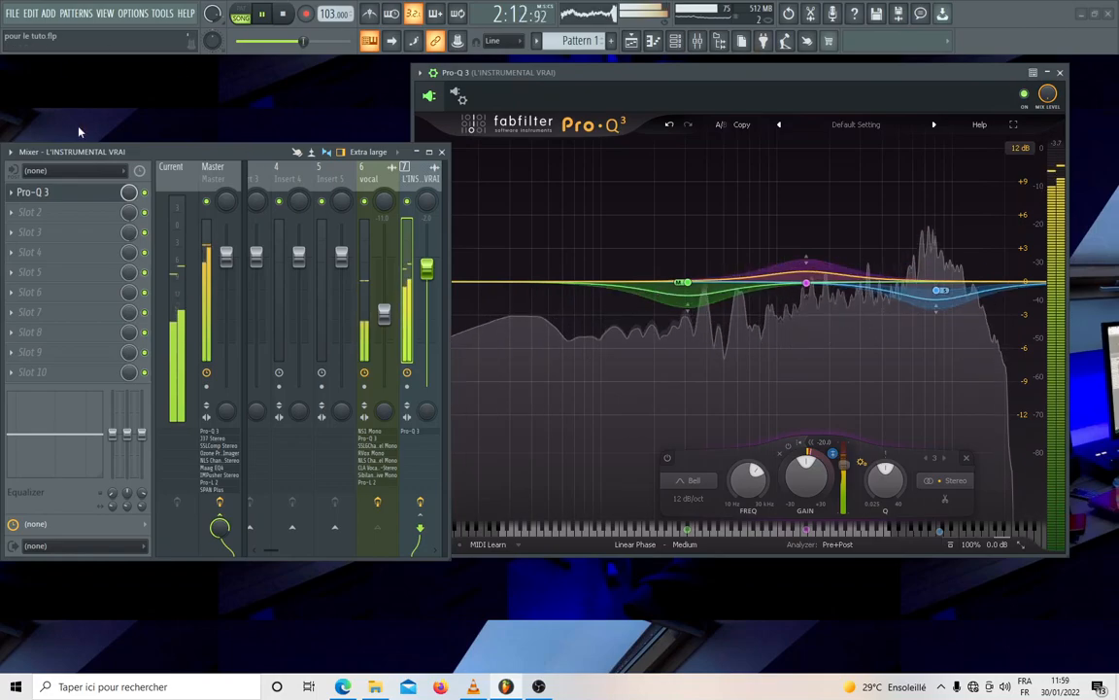
left_click(1059, 72)
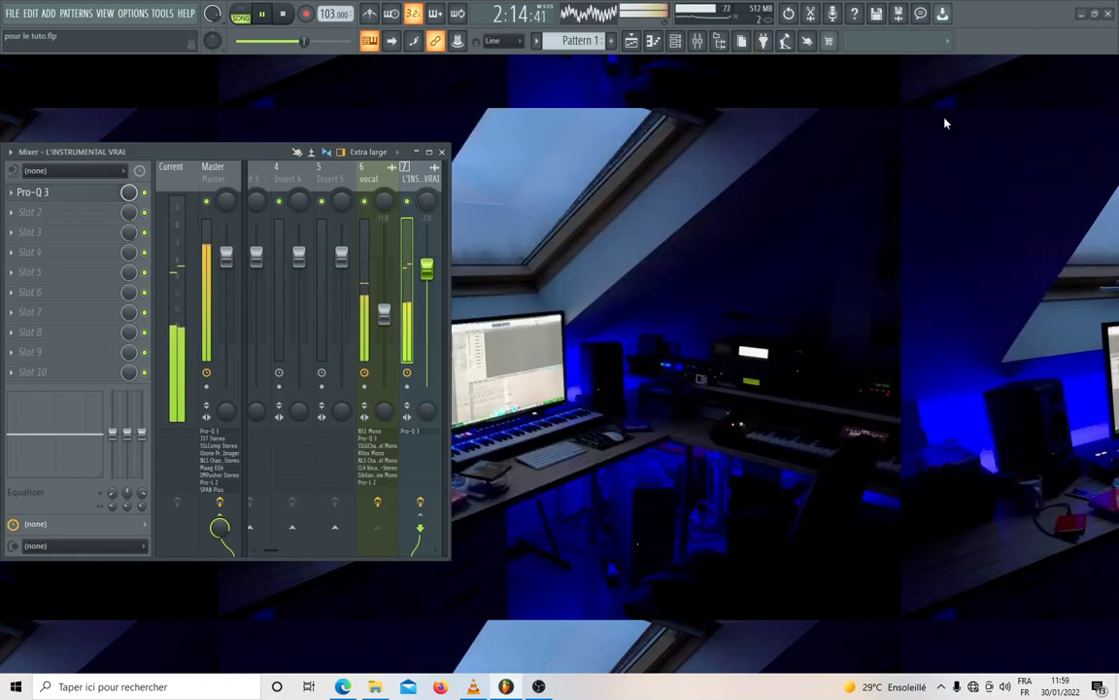
left_click(442, 152)
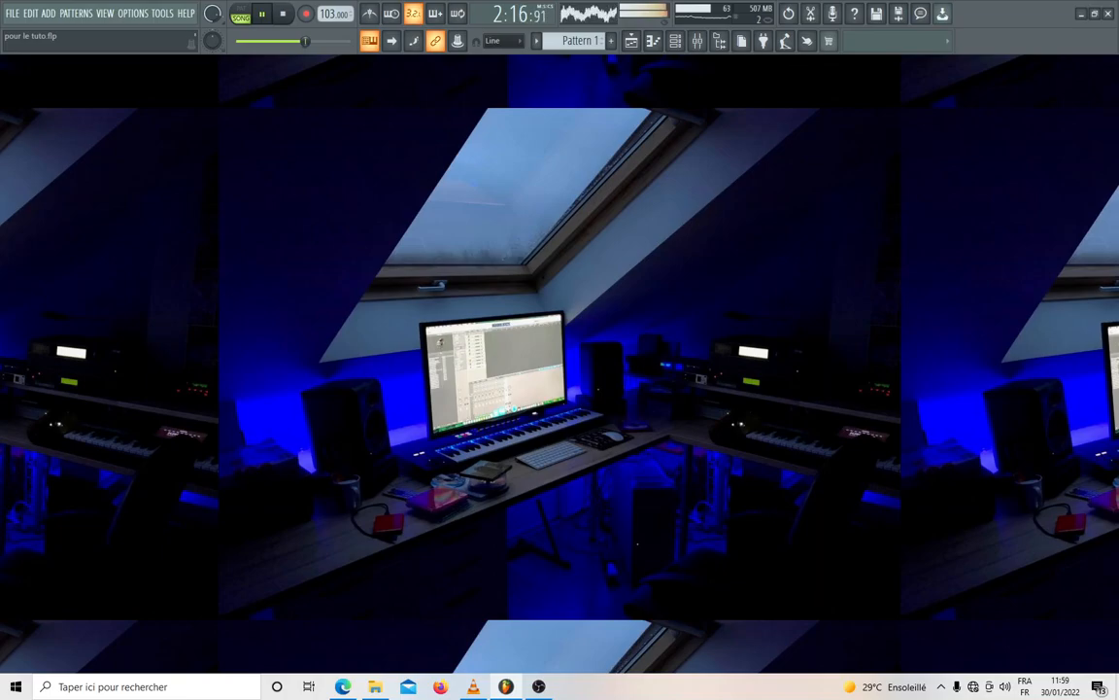